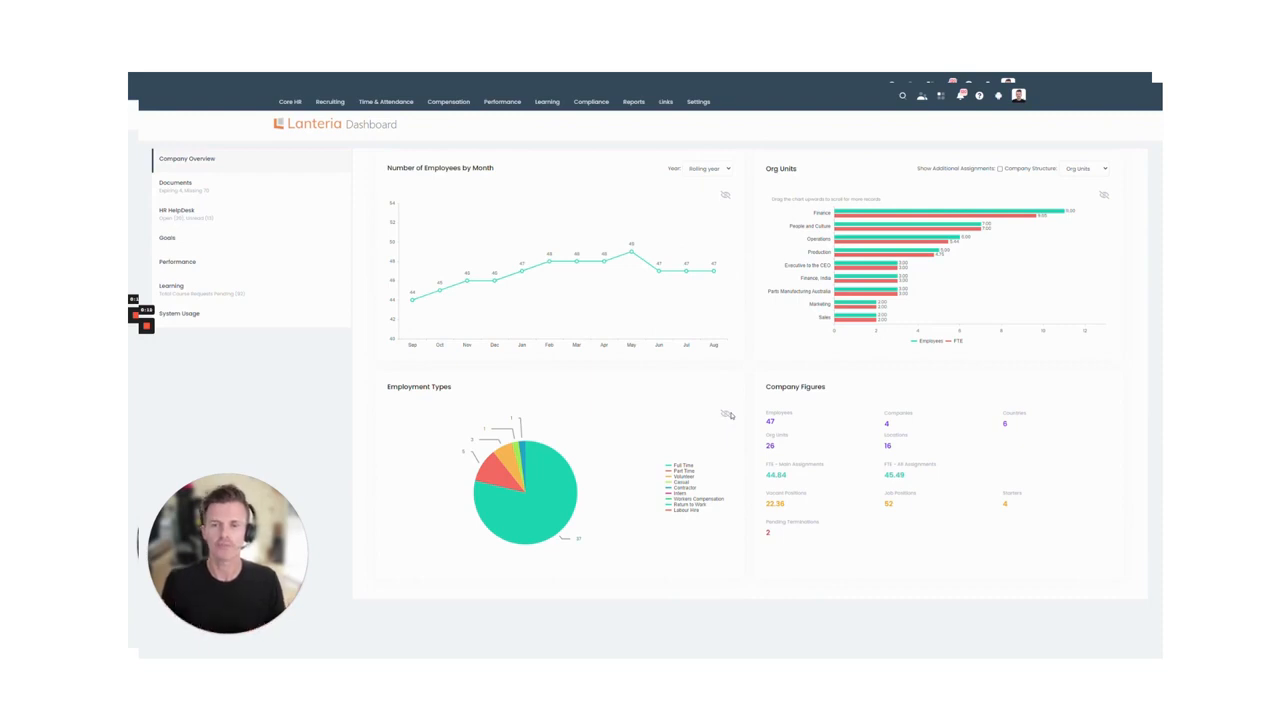
# Open the Learning Catalog and search it for "dangerous goods".
pyautogui.moveTo(545, 102)
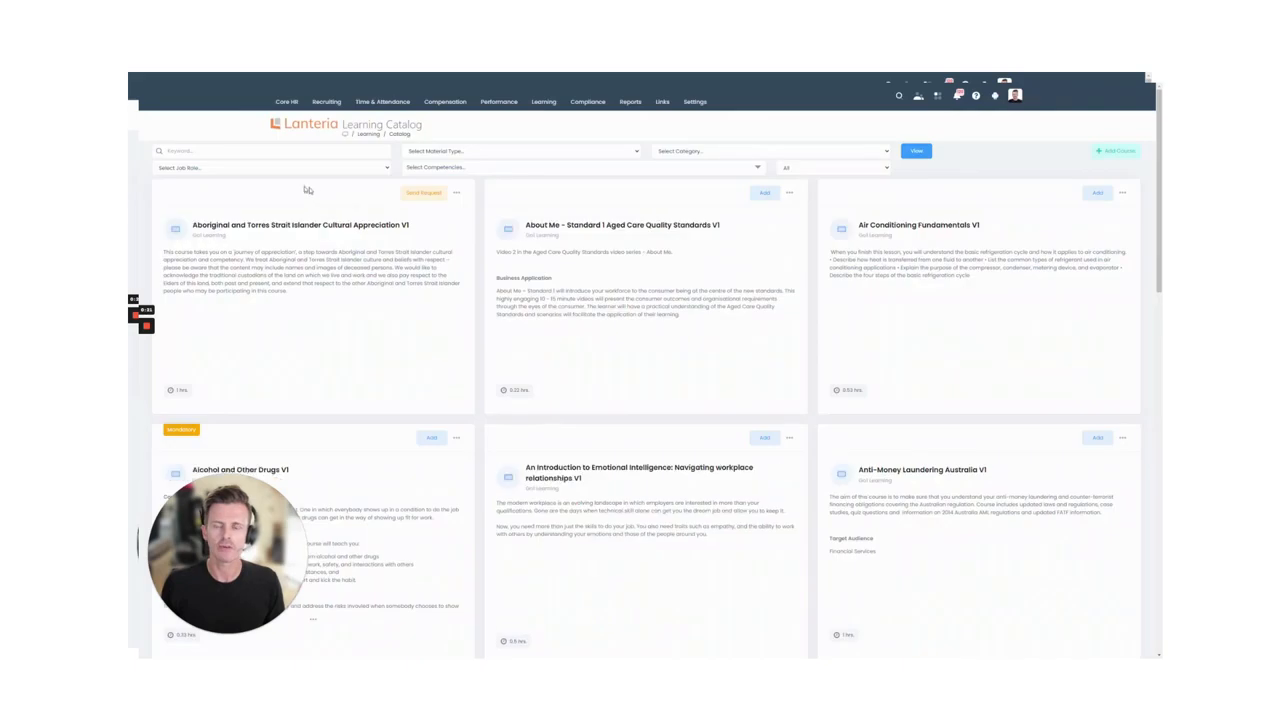
pyautogui.click(208, 150)
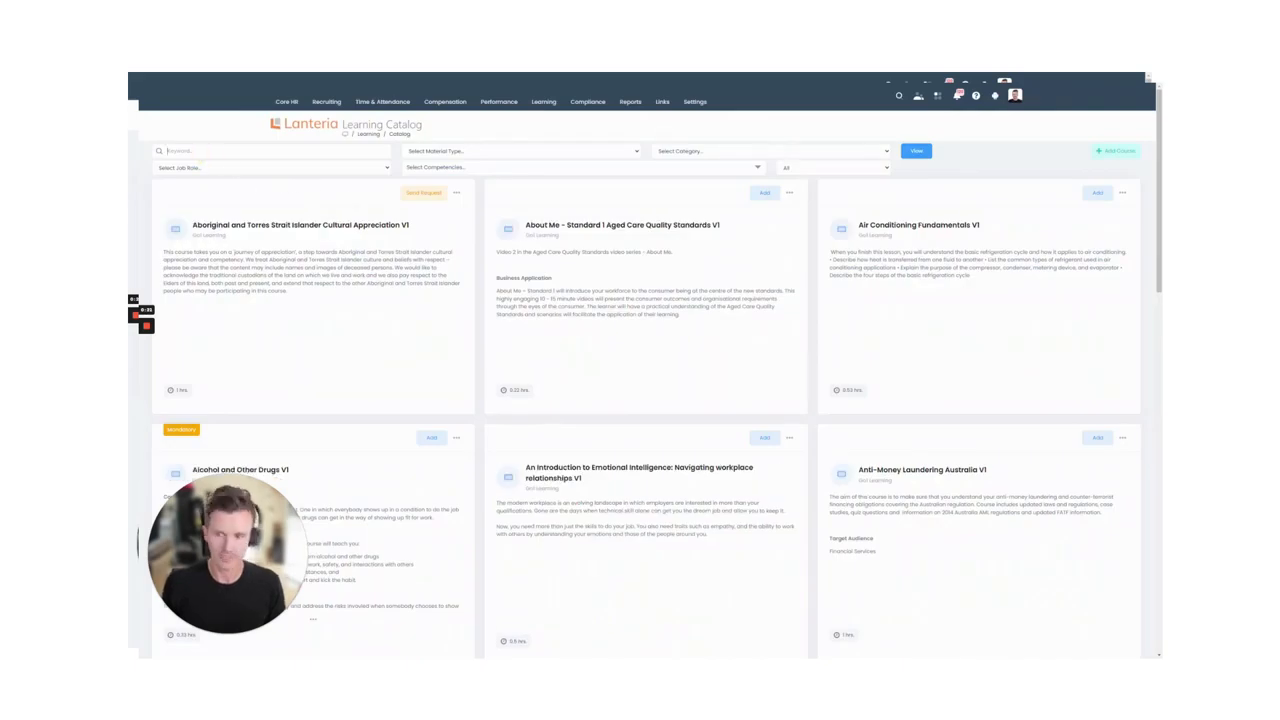
pyautogui.write('aanger')
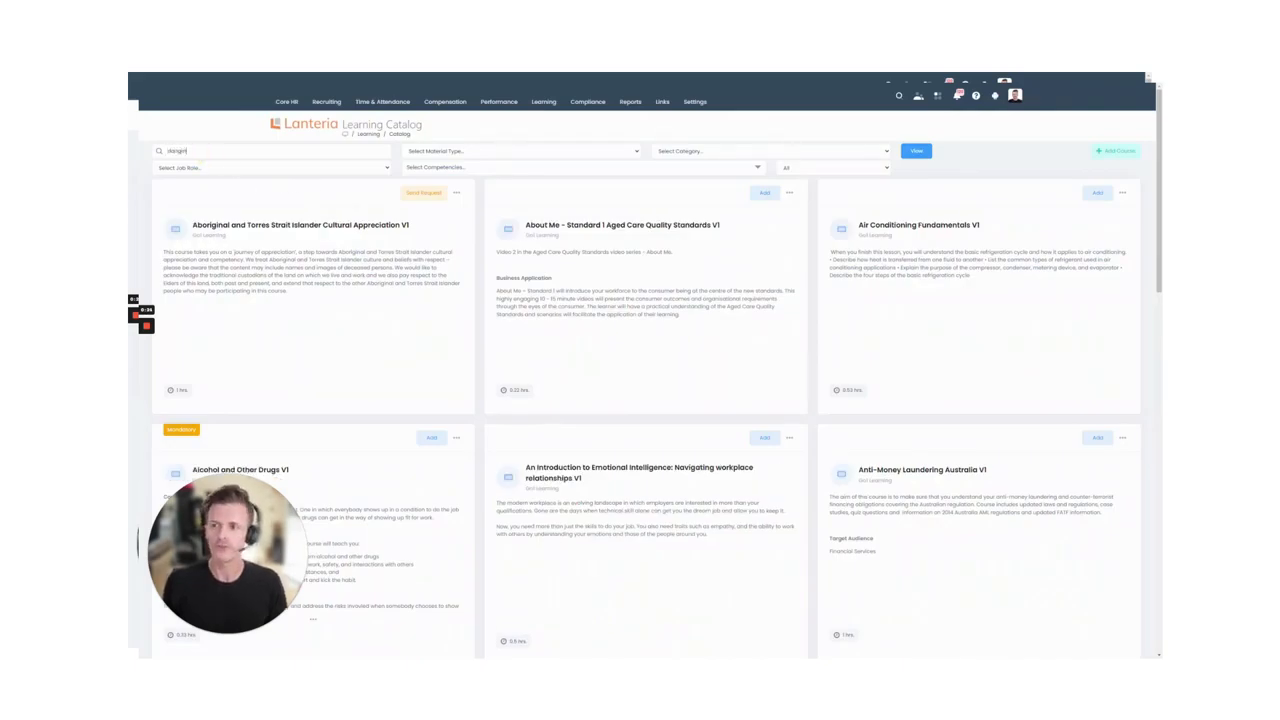
pyautogui.write('ous goods')
pyautogui.press('Return')
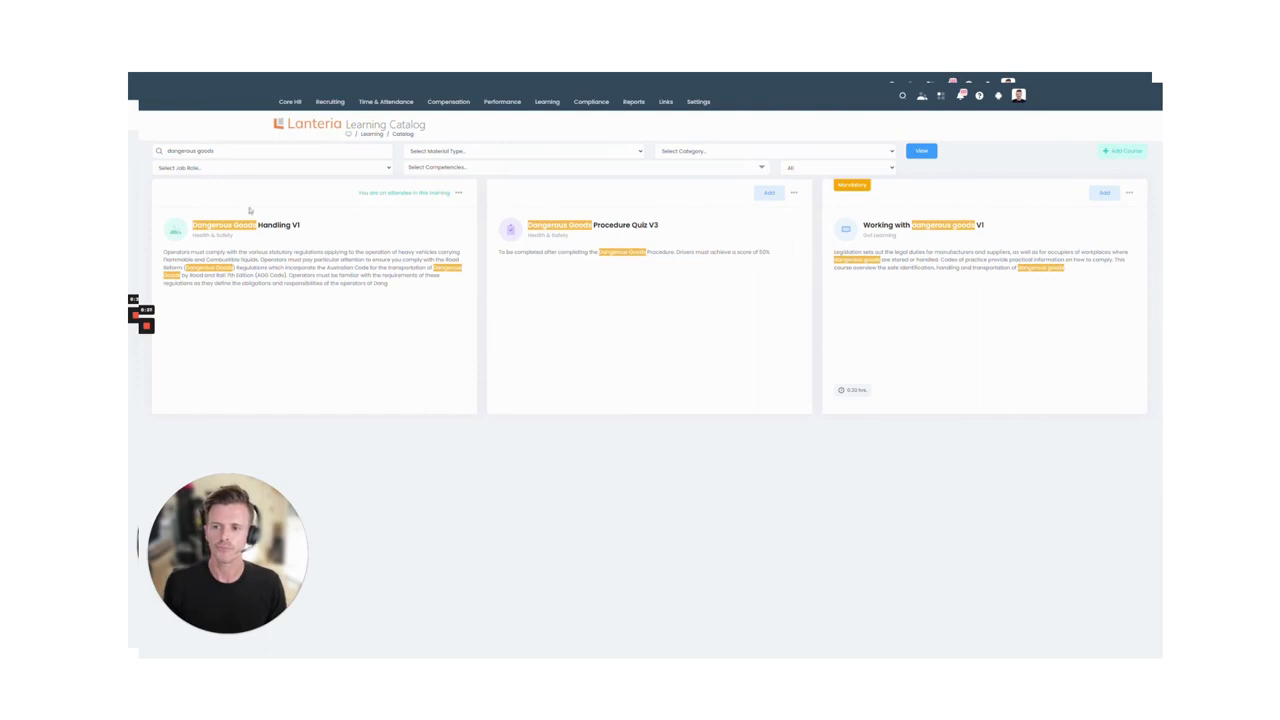
# Open the Dangerous Goods Handling course's details, review its settings in the edit form, and close the form without changes.
pyautogui.click(258, 224)
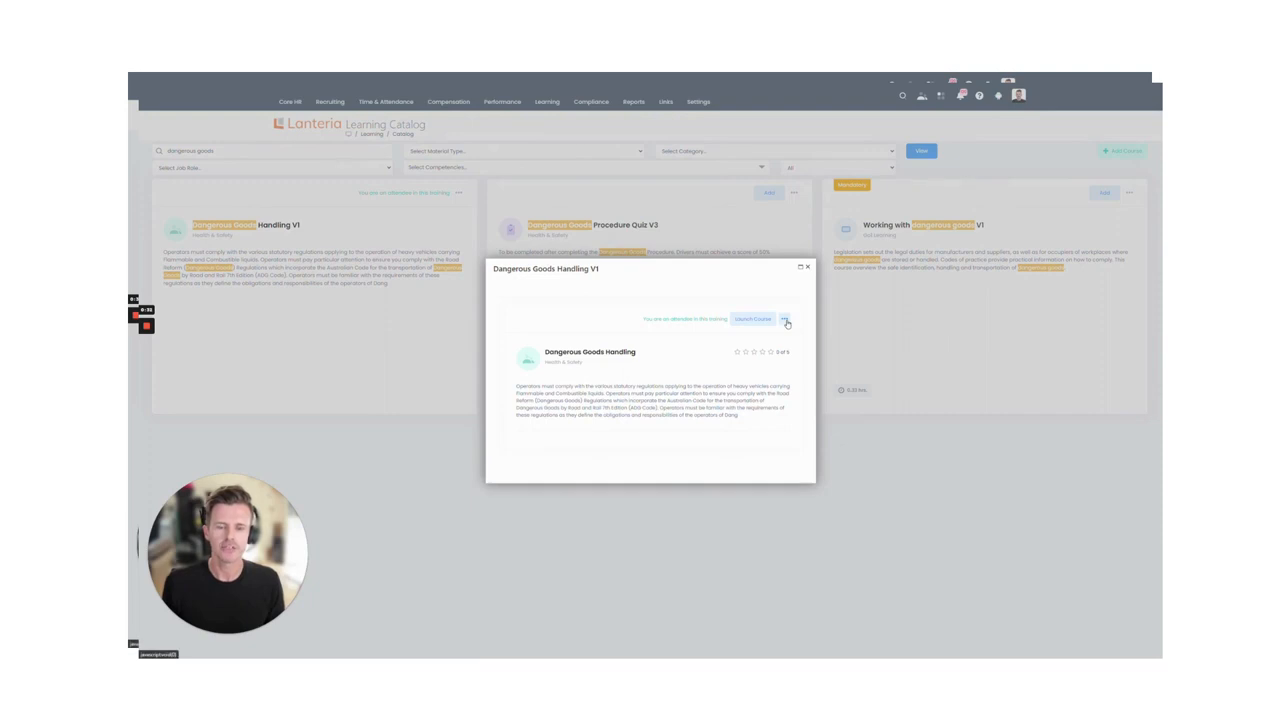
pyautogui.click(786, 321)
pyautogui.click(765, 364)
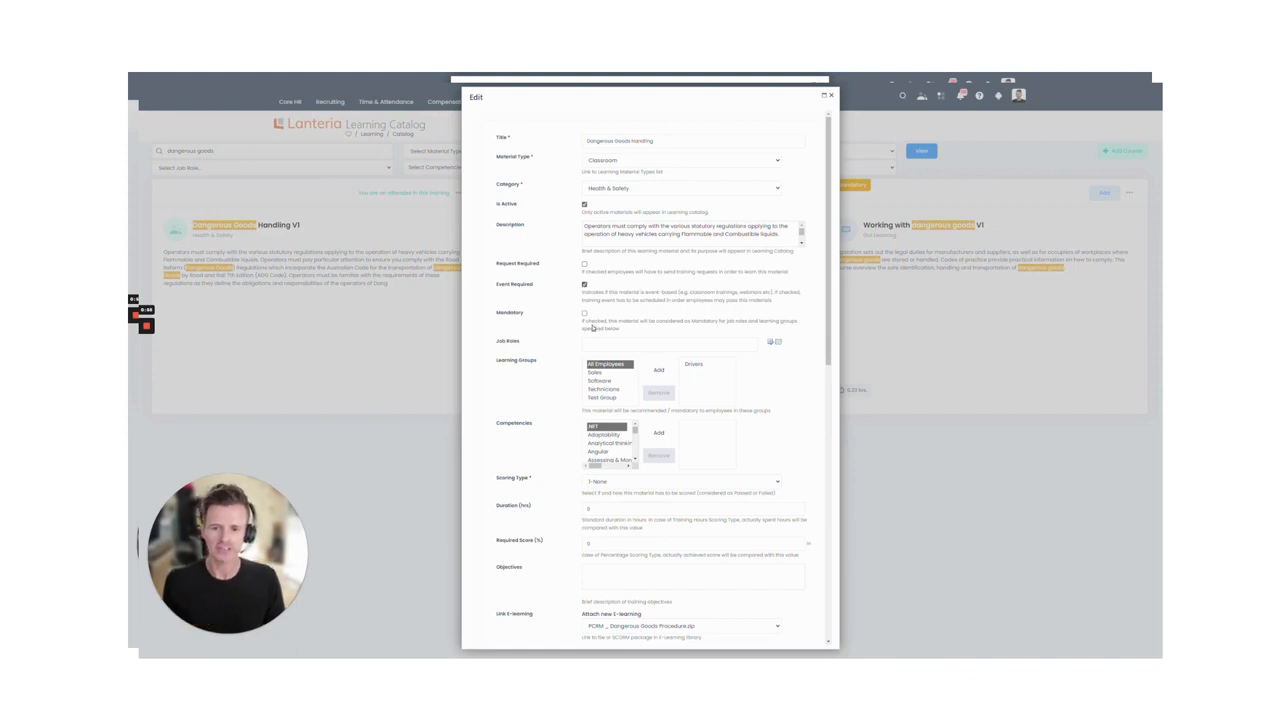
pyautogui.click(830, 97)
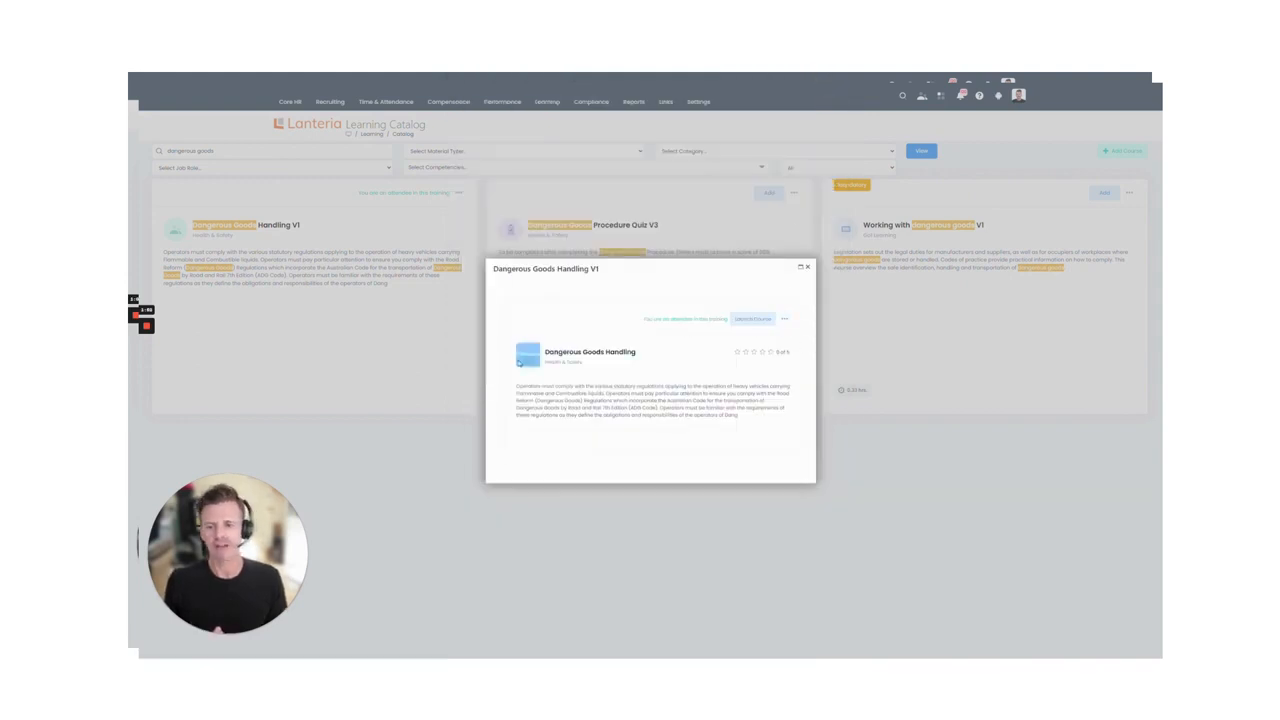
# Start scheduling a training for the Dangerous Goods Handling course and bring up the Scheduling Assistant calendar.
pyautogui.click(784, 318)
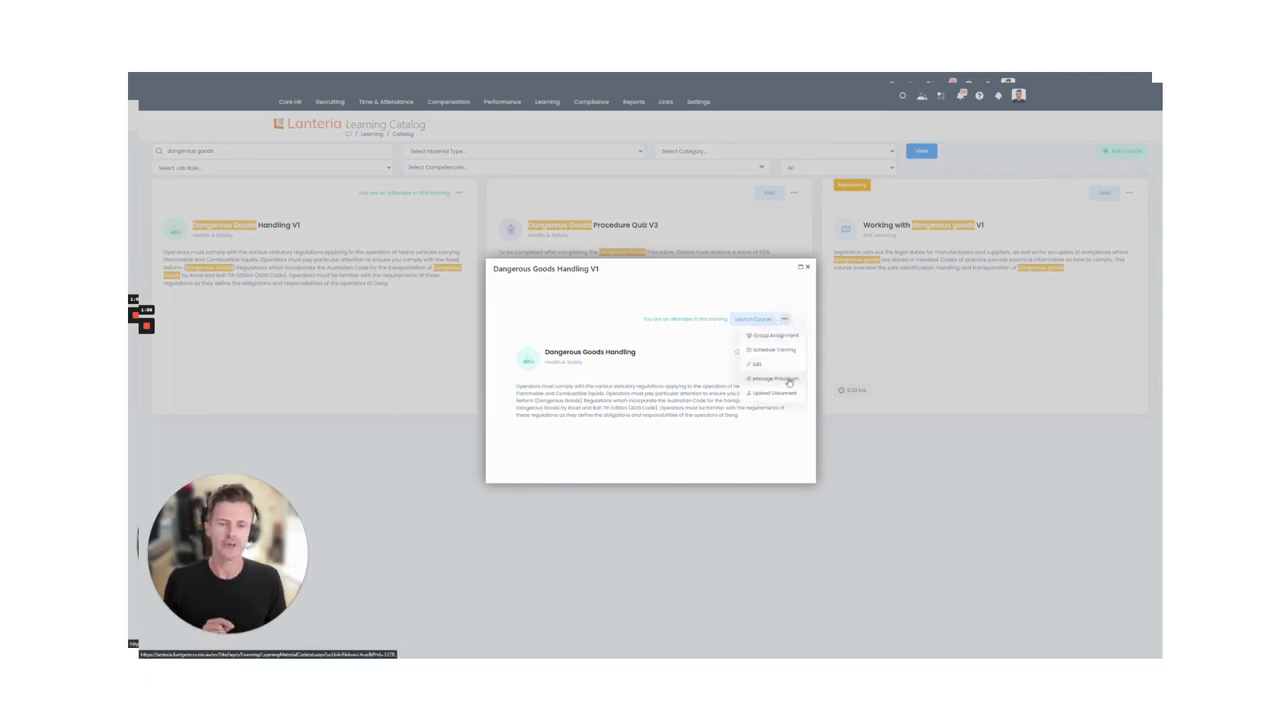
pyautogui.click(787, 349)
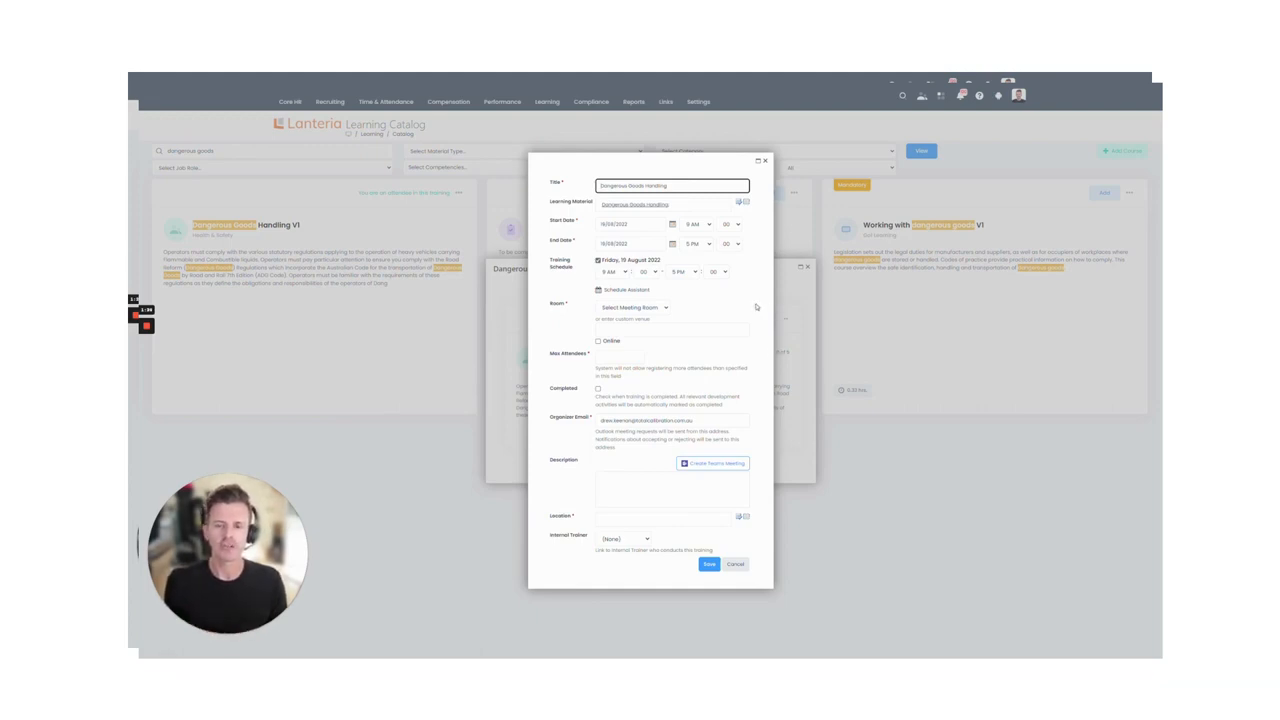
pyautogui.click(640, 291)
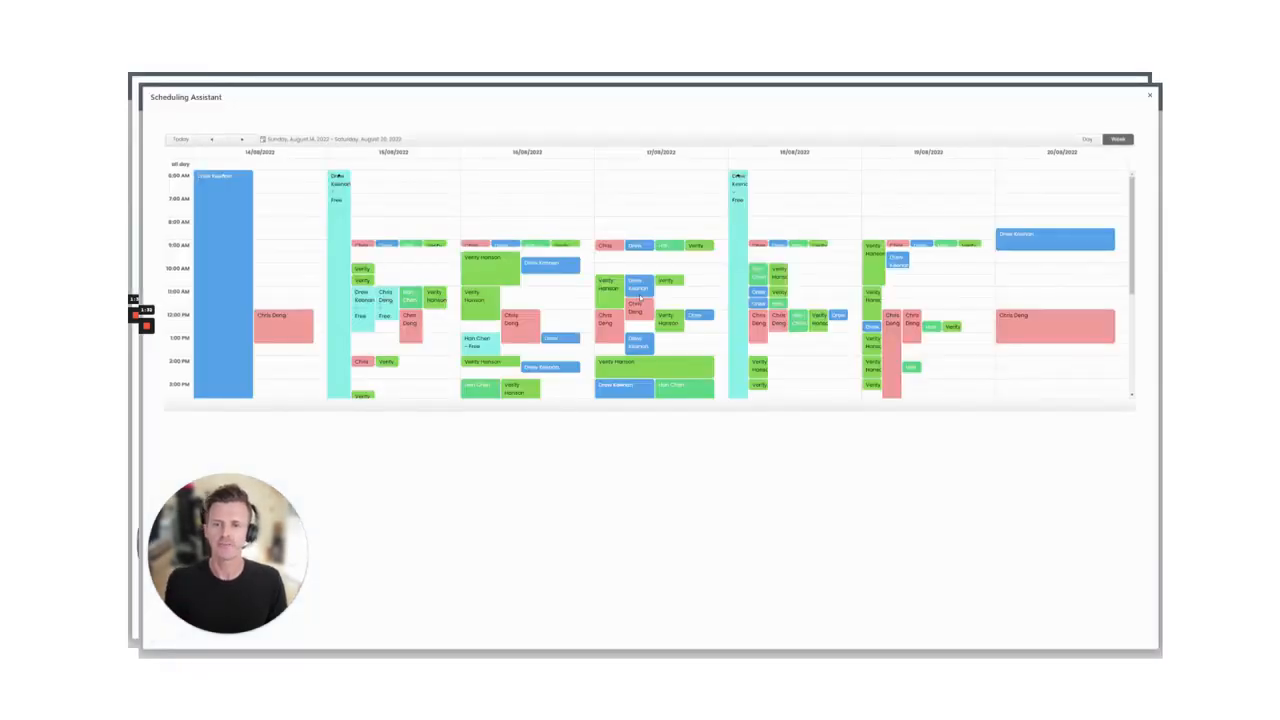
# Choose the 29/08/2022 16:30–17:00 slot in the Scheduling Assistant and accept it as the training time.
pyautogui.click(248, 140)
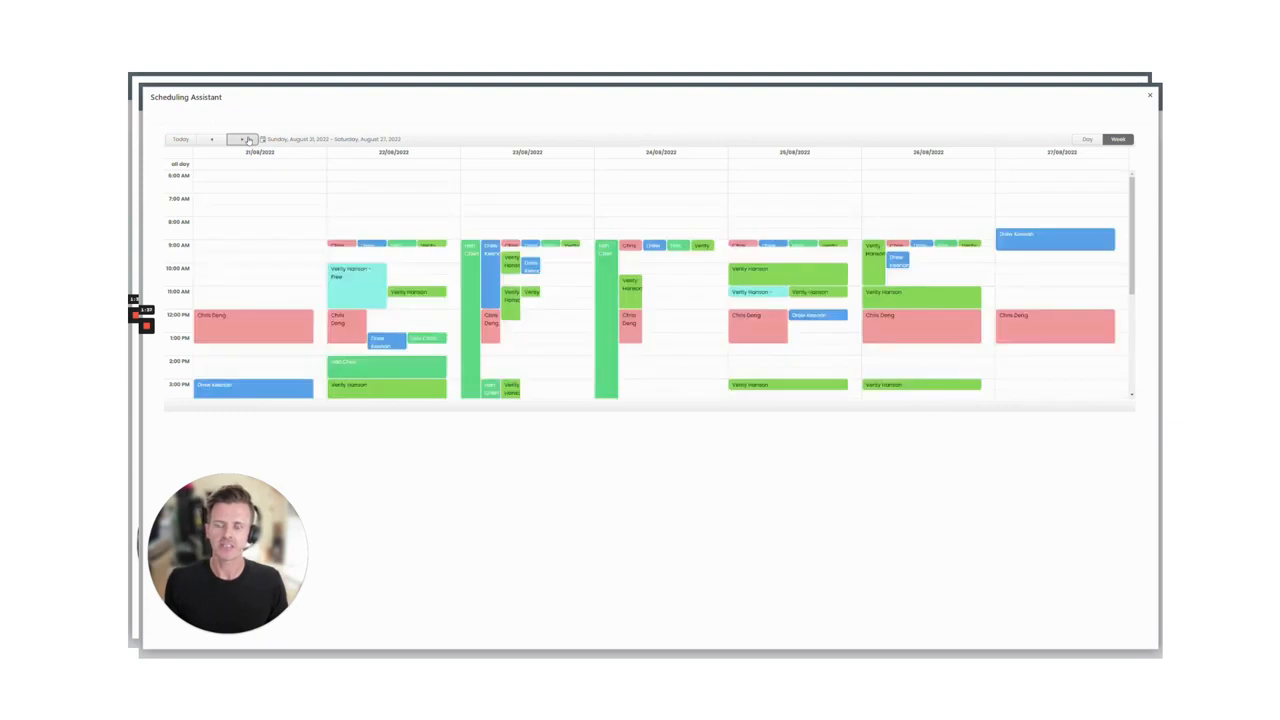
pyautogui.click(248, 140)
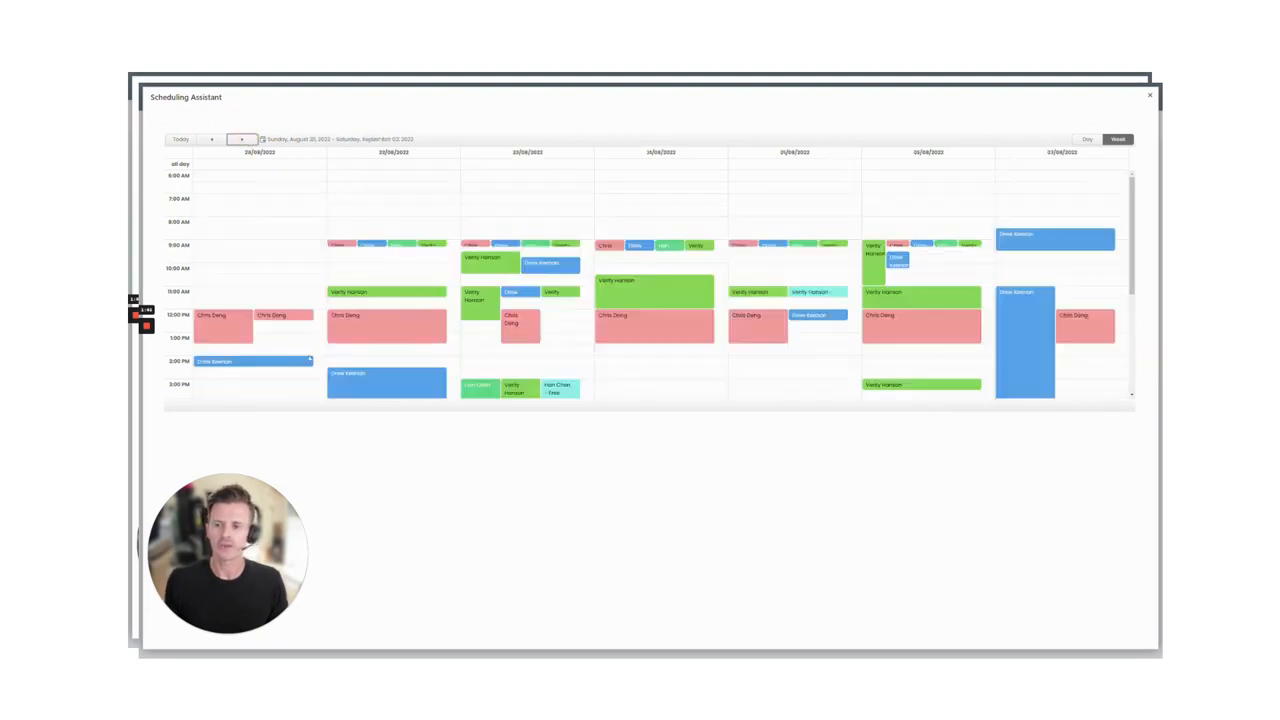
pyautogui.scroll(-1, 286, 350)
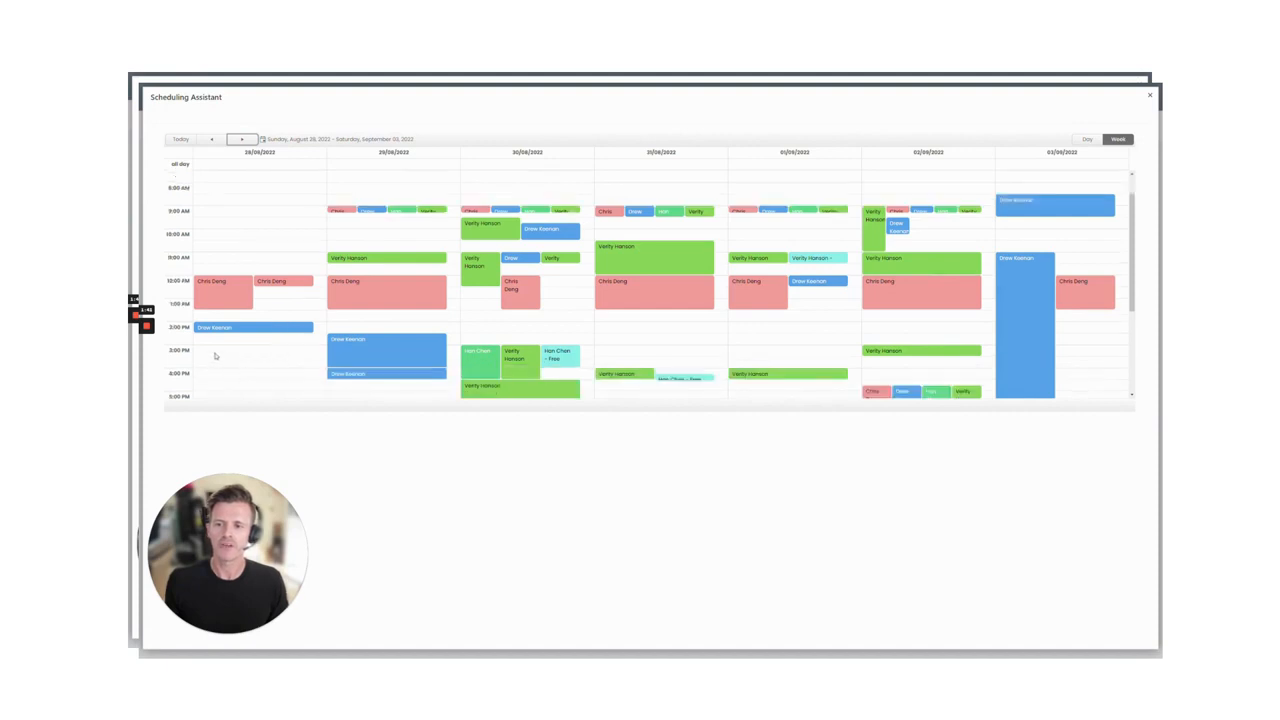
pyautogui.click(221, 352)
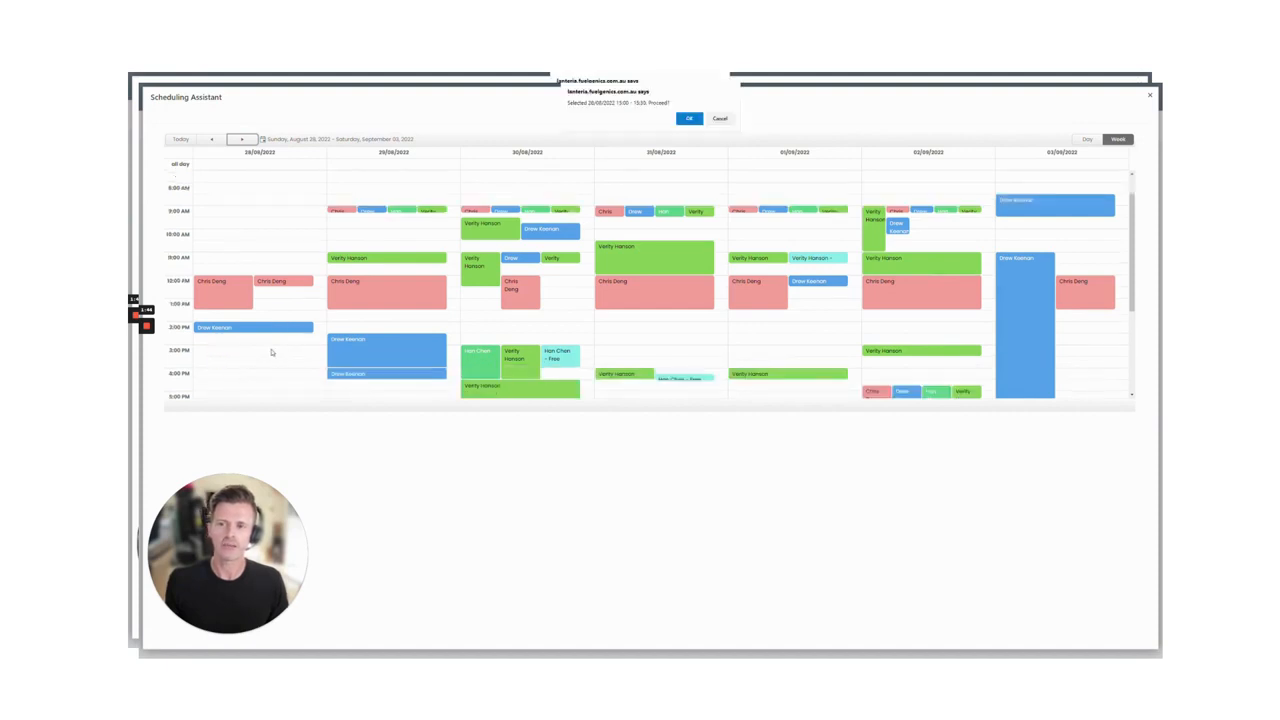
pyautogui.click(720, 118)
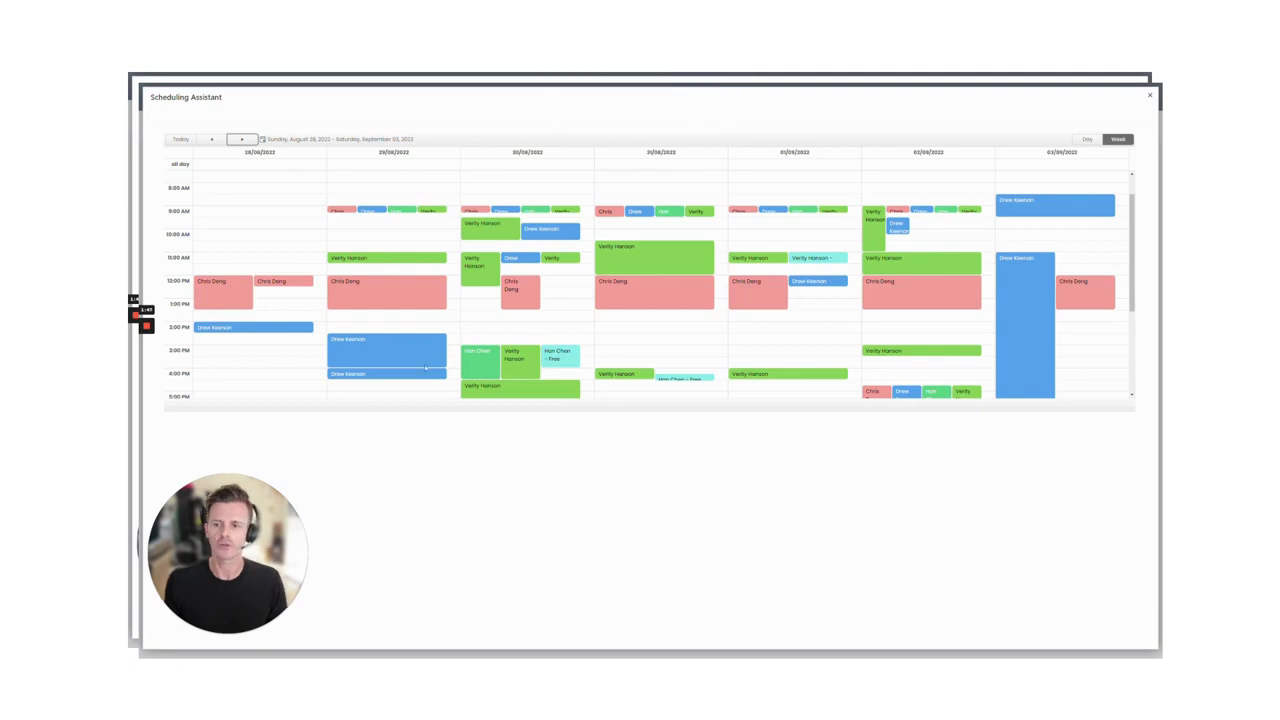
pyautogui.click(364, 386)
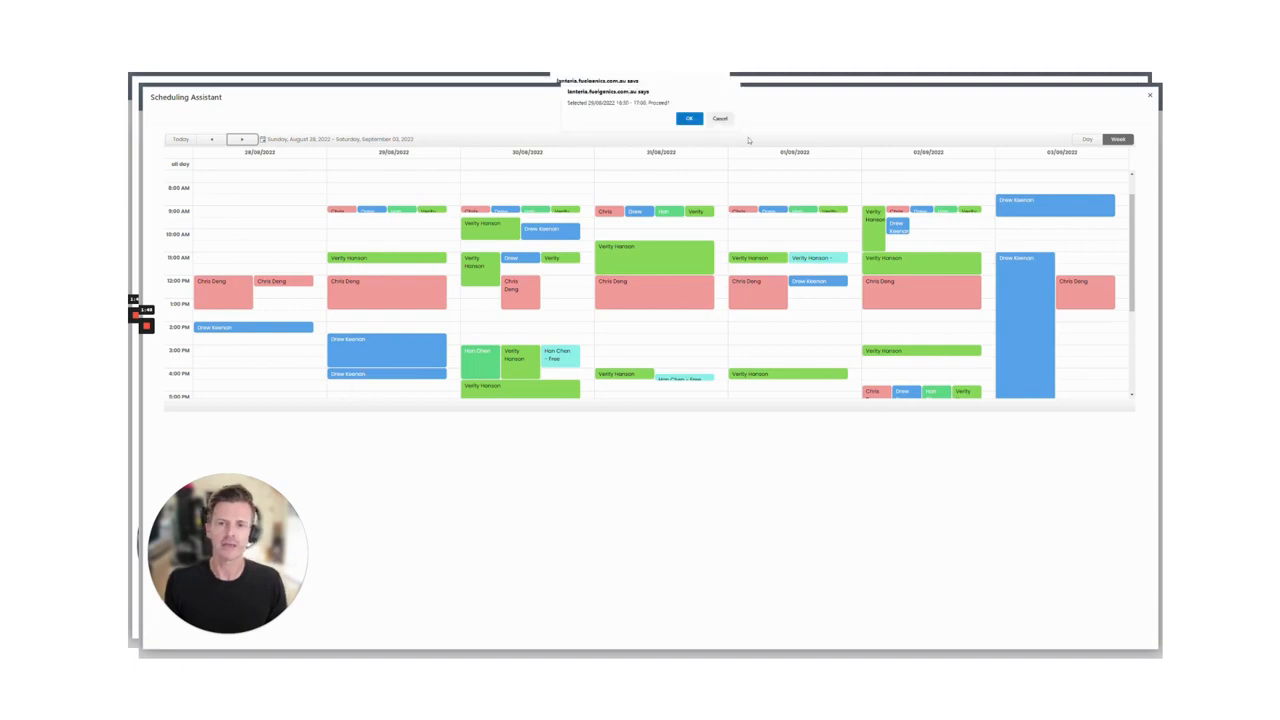
pyautogui.click(691, 119)
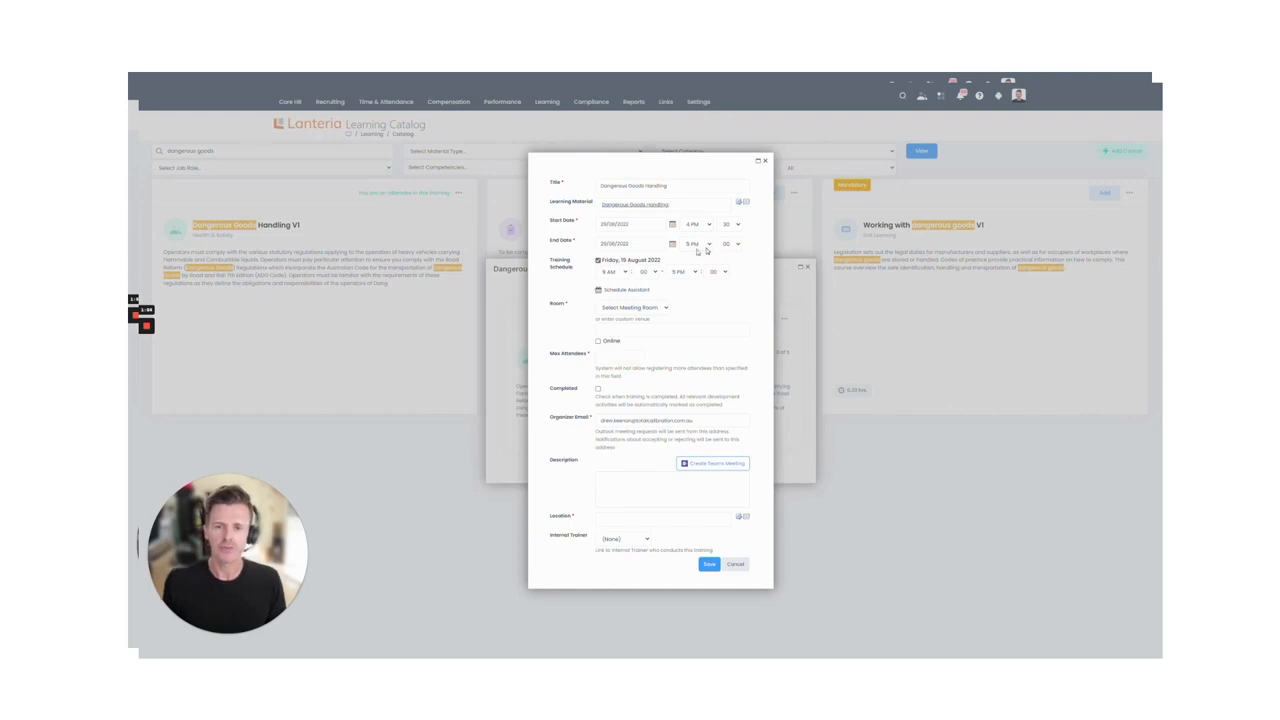
# Exclude the Friday, 19 August 2022 session and set the training's end date to 31/08/2022.
pyautogui.click(598, 261)
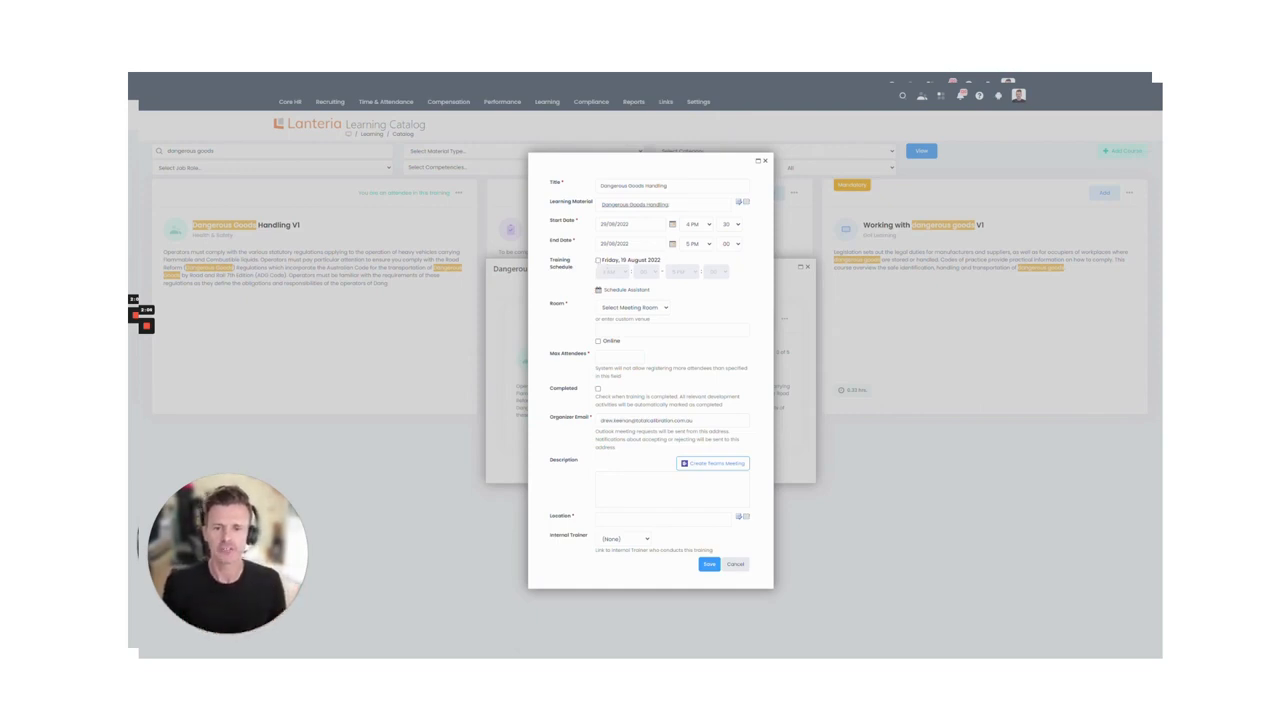
pyautogui.click(672, 244)
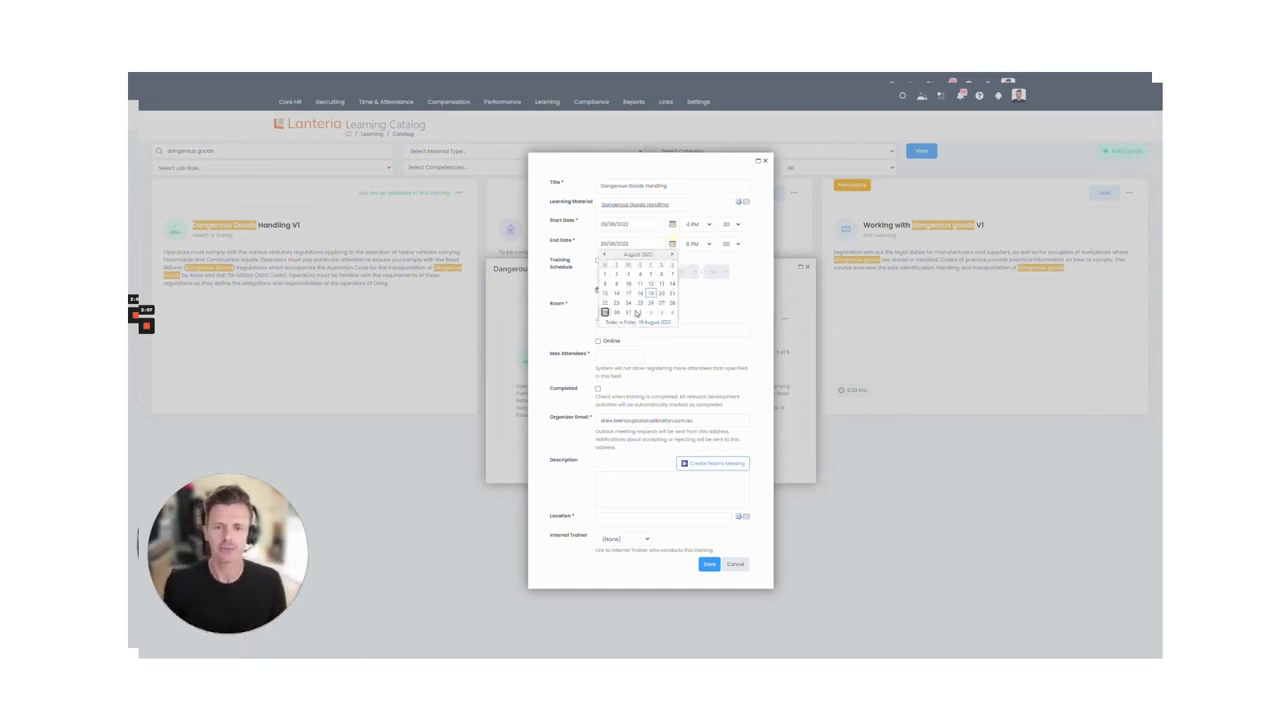
pyautogui.click(628, 313)
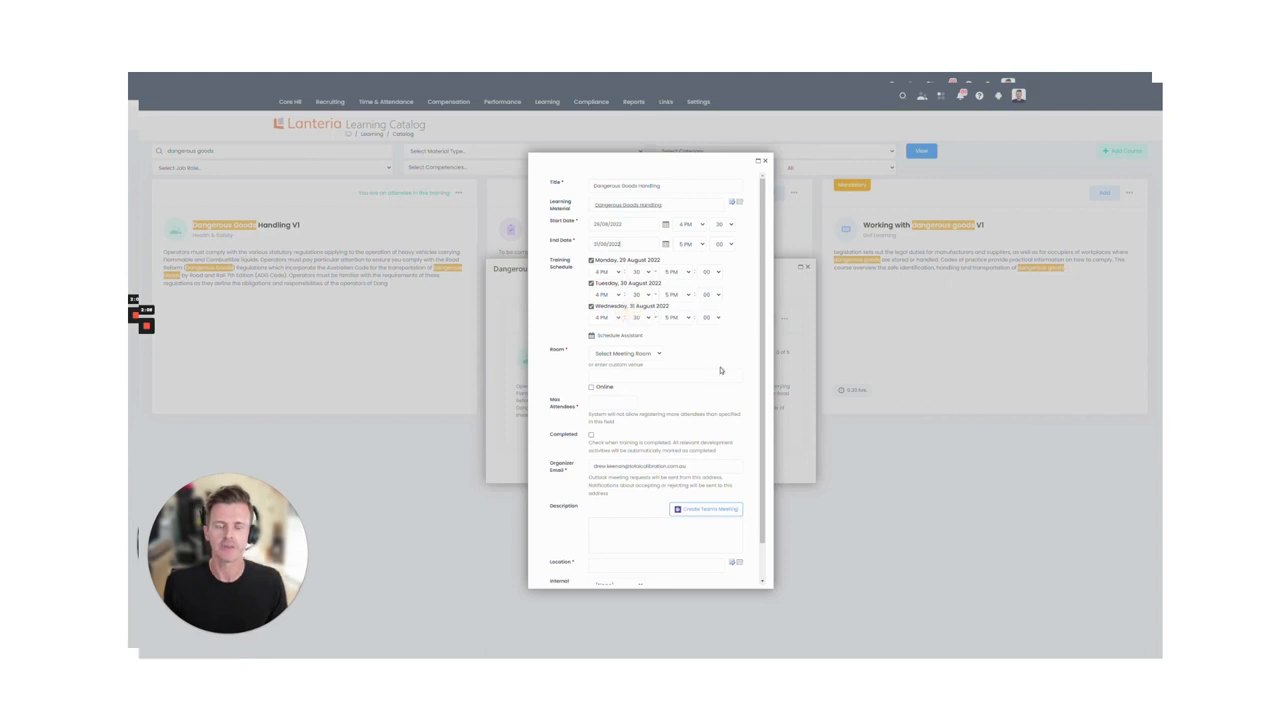
# Look through the available internal trainers for the training, keeping the choice at (None).
pyautogui.scroll(-2, 615, 520)
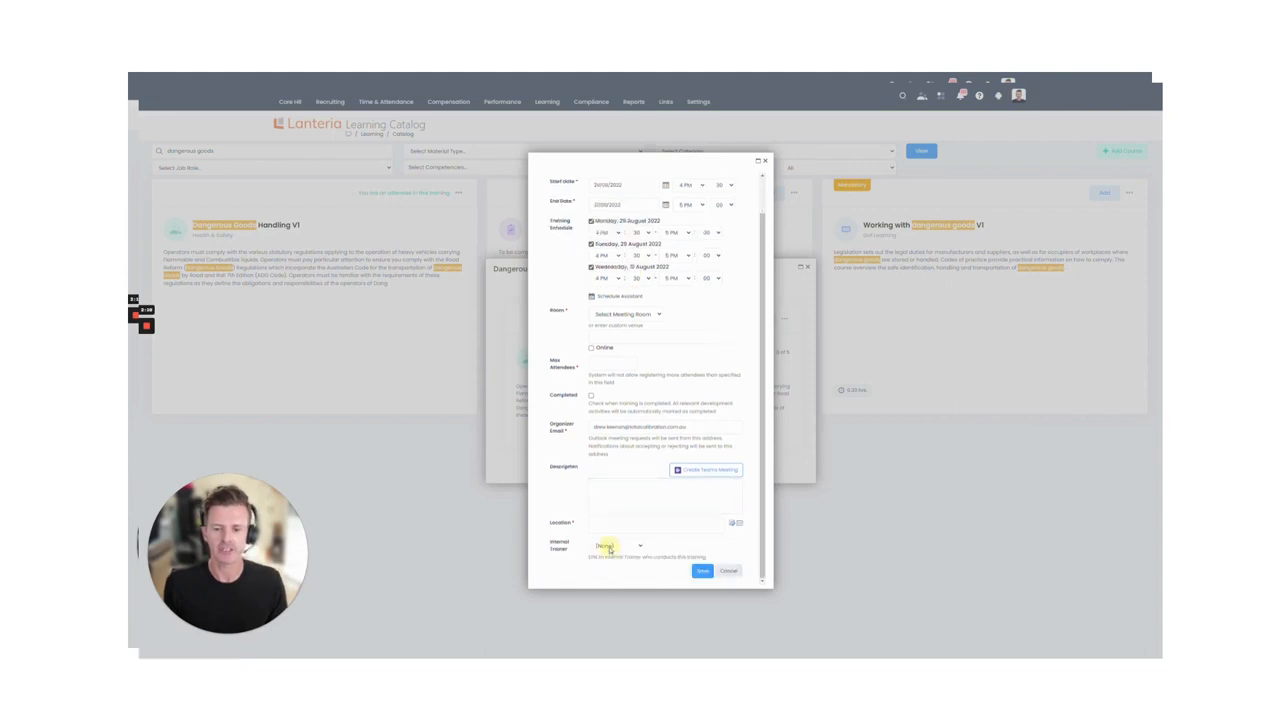
pyautogui.click(609, 546)
pyautogui.click(604, 558)
pyautogui.scroll(2, 588, 450)
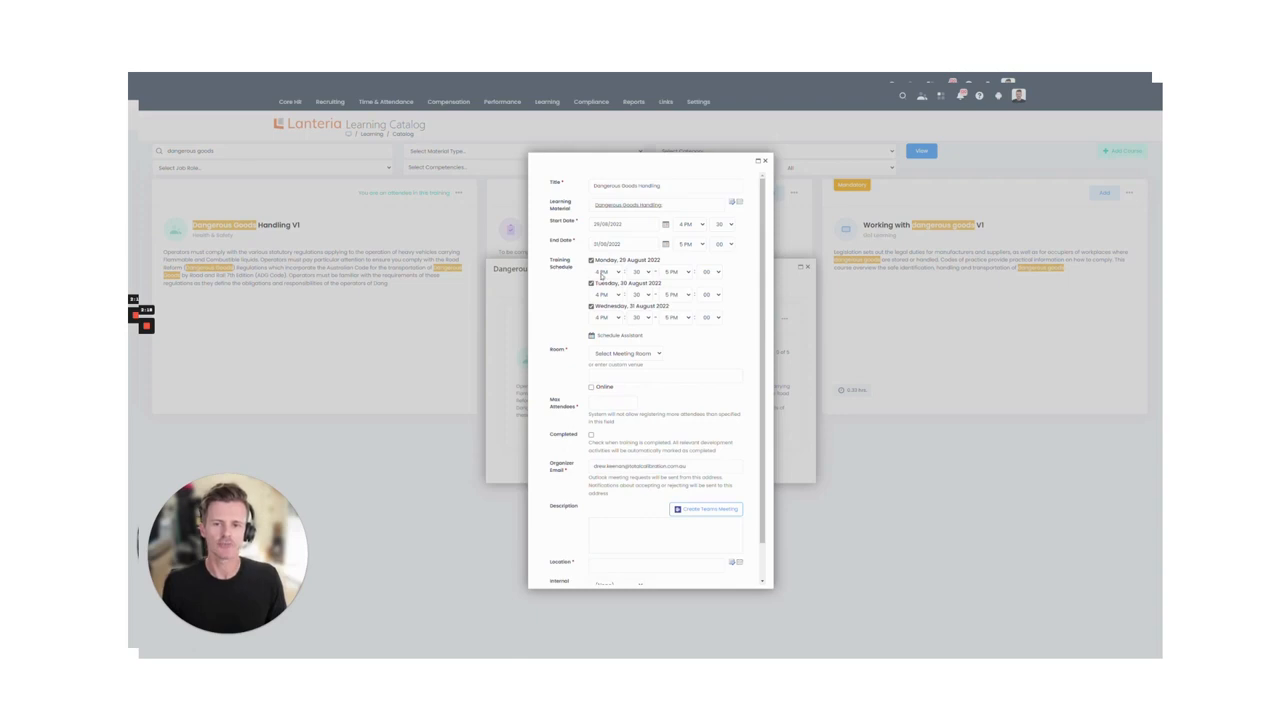
# Set the training's end date to 29/08/2022 and exclude the Monday, 29 August 2022 session from the schedule.
pyautogui.click(591, 260)
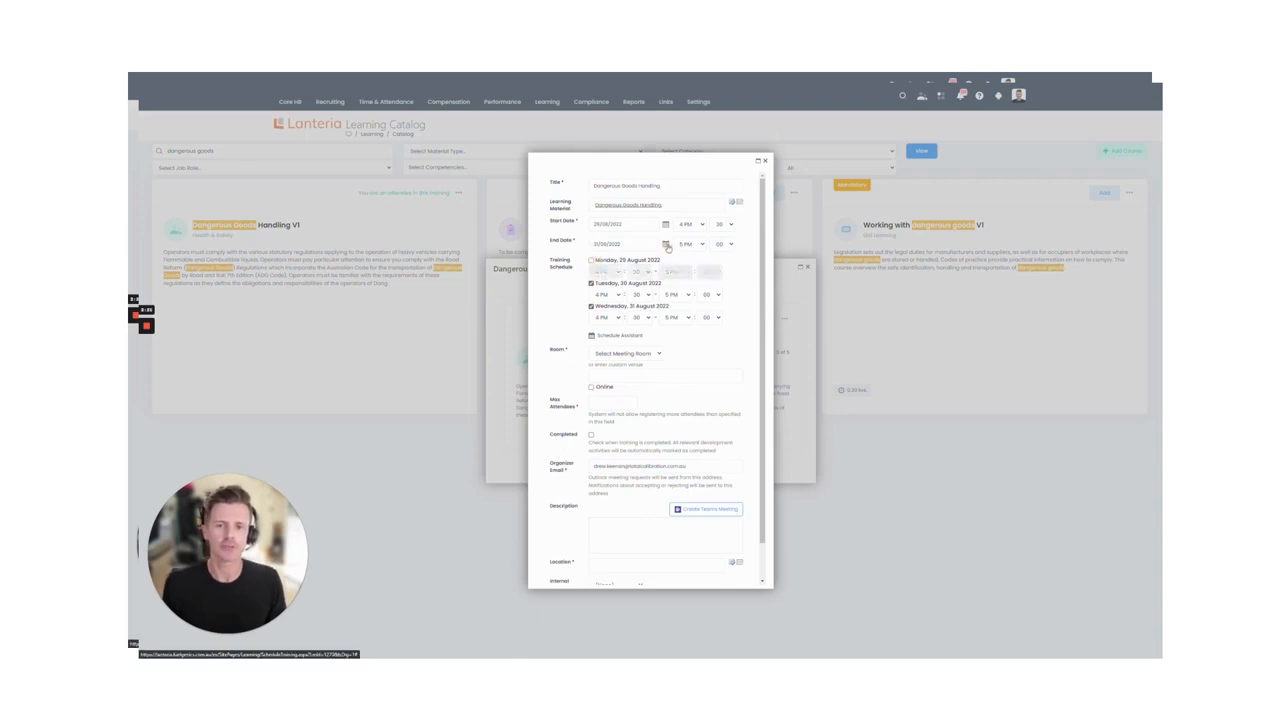
pyautogui.click(665, 246)
pyautogui.click(598, 315)
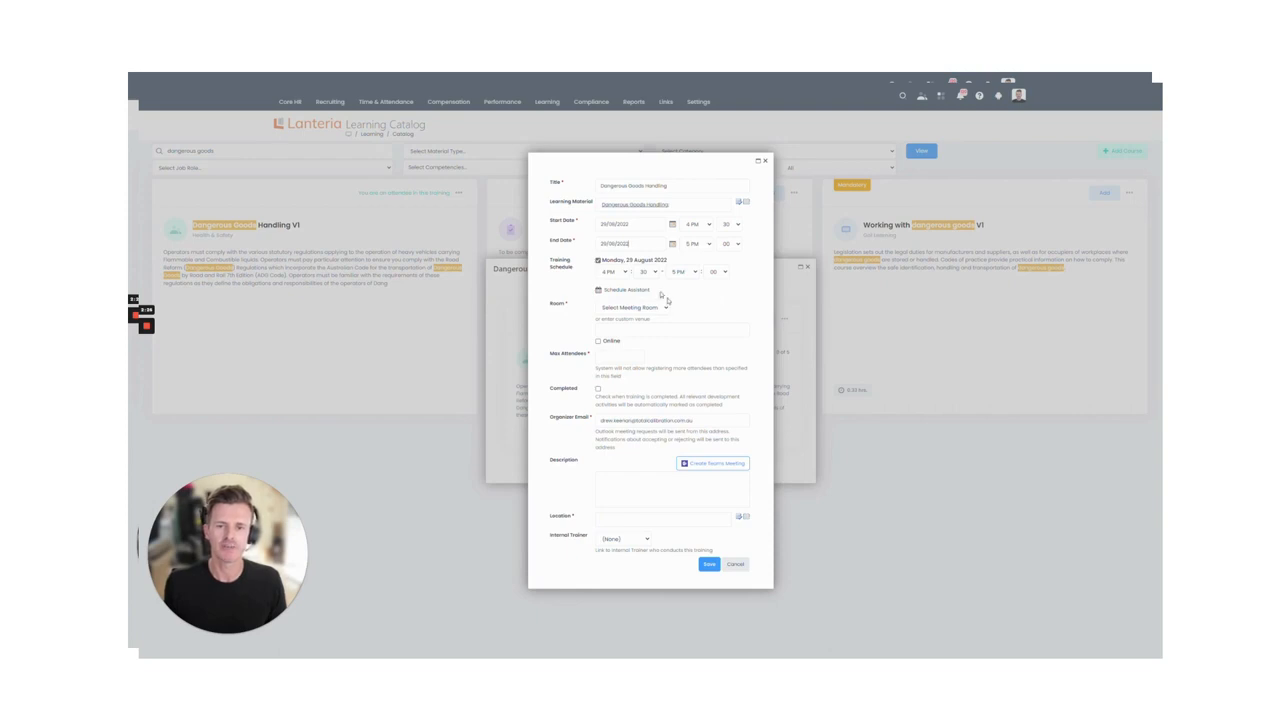
pyautogui.click(598, 261)
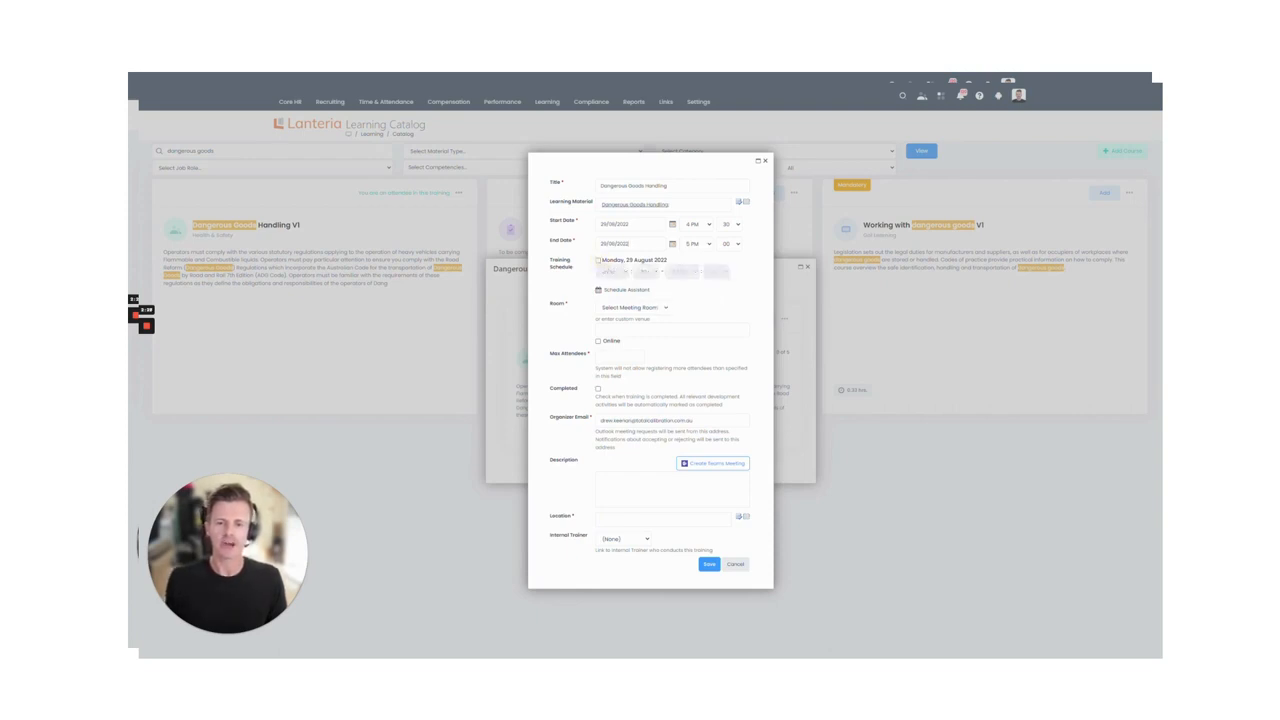
# Review the trainers' bookings for the week of August 28, 2022 in the Scheduling Assistant and close it.
pyautogui.click(630, 290)
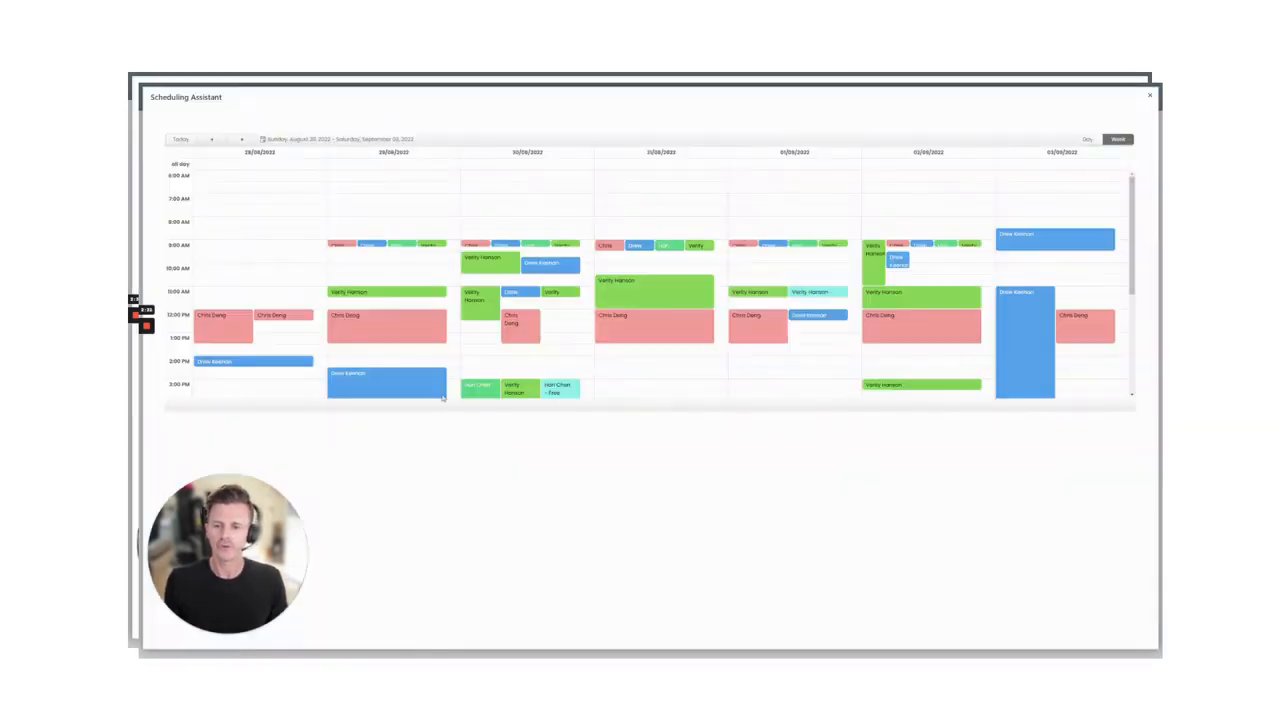
pyautogui.scroll(-2, 415, 370)
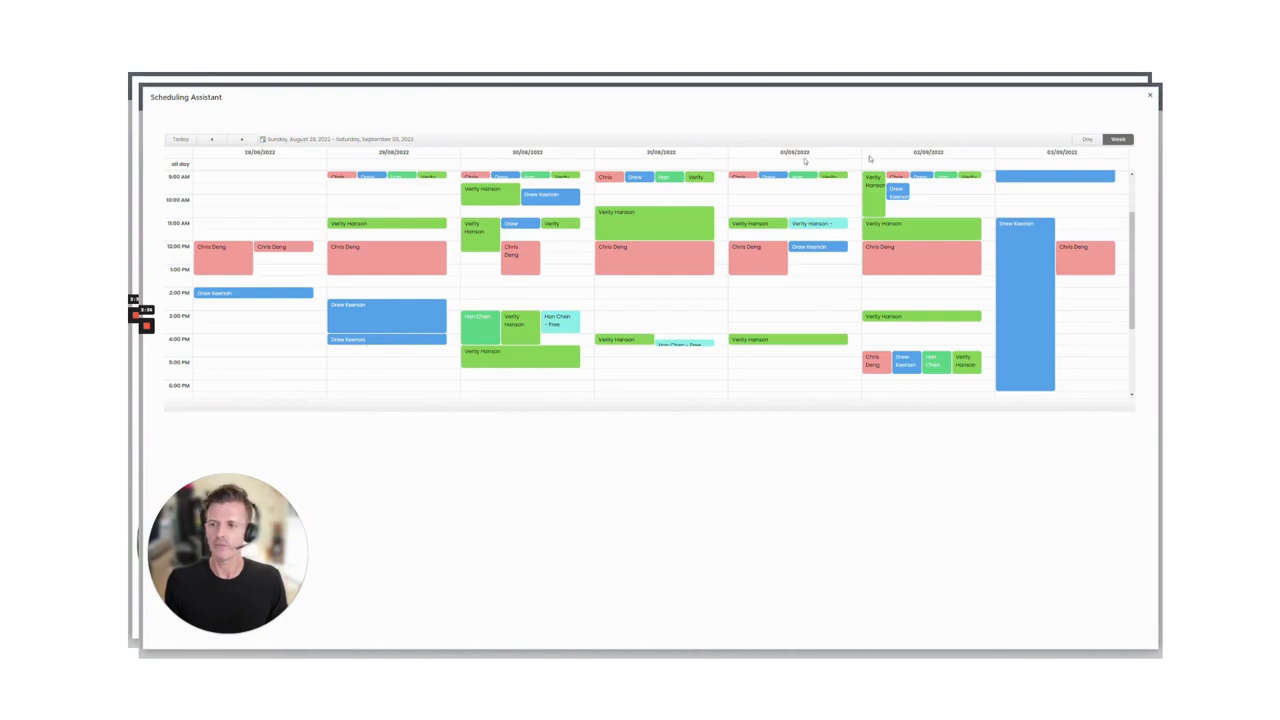
pyautogui.click(1150, 95)
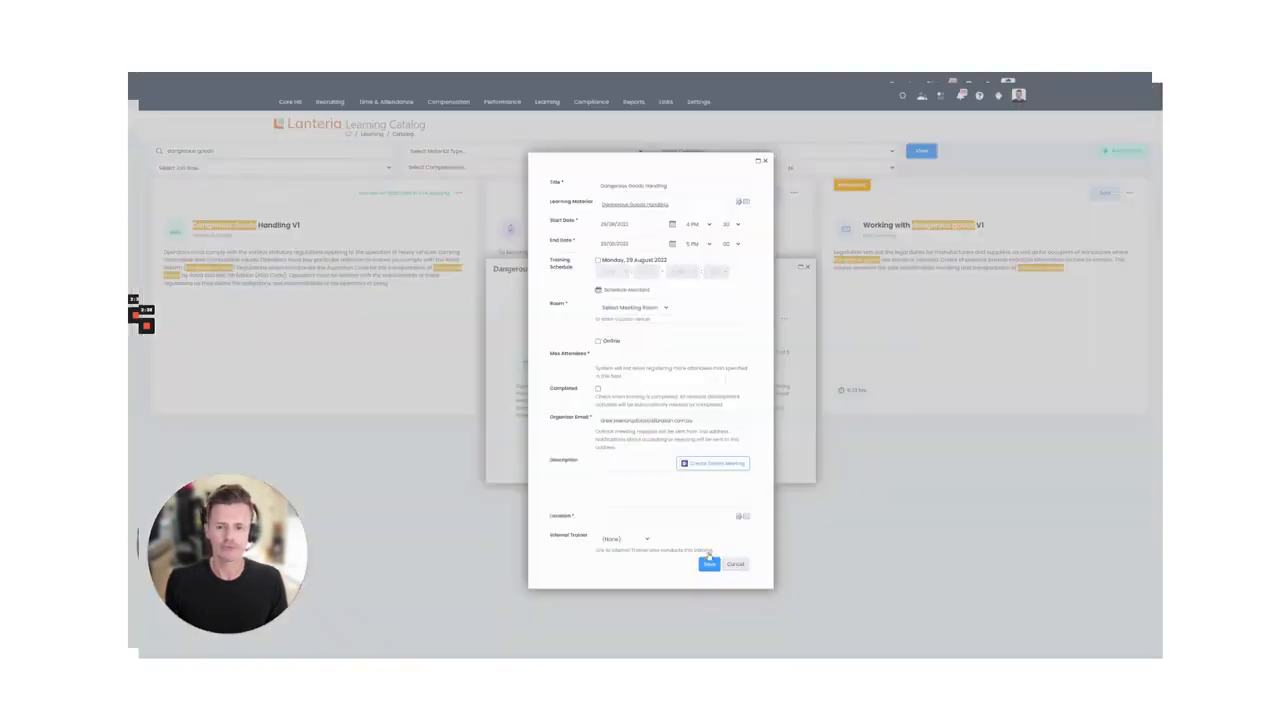
# Assign the second listed person as the internal trainer and check the Scheduling Assistant calendar for that choice.
pyautogui.click(620, 540)
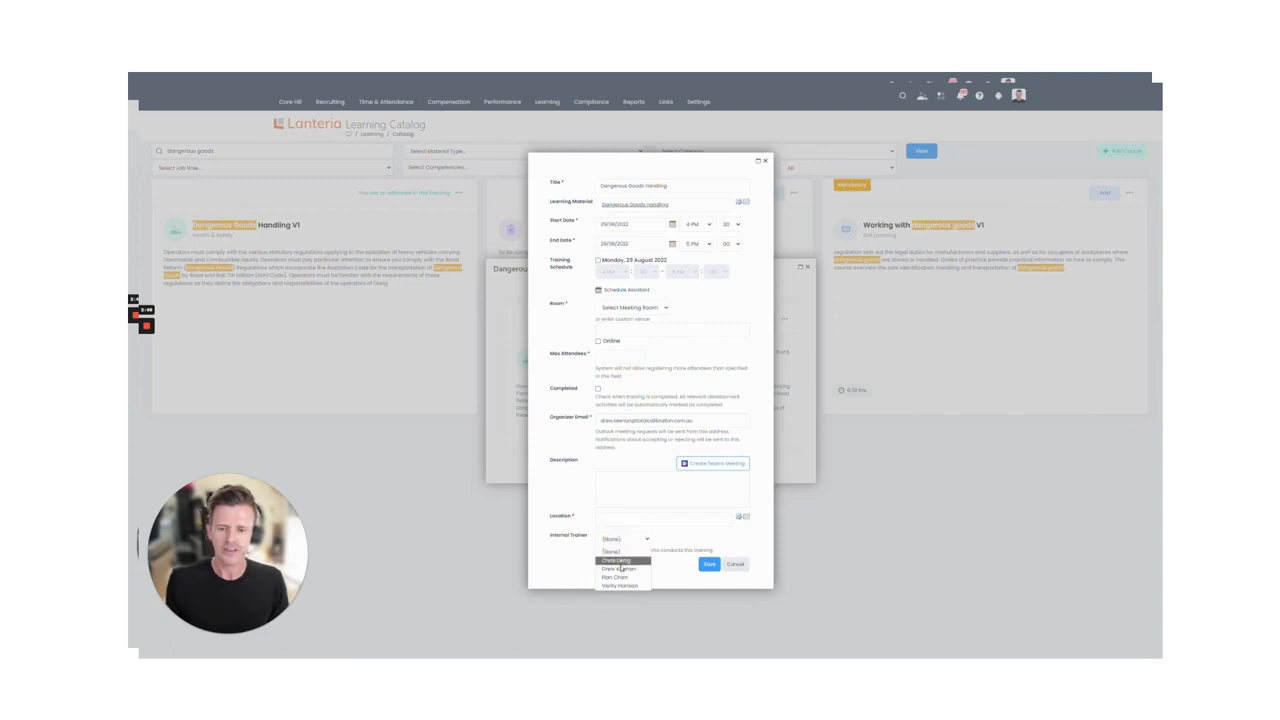
pyautogui.click(618, 568)
pyautogui.click(629, 290)
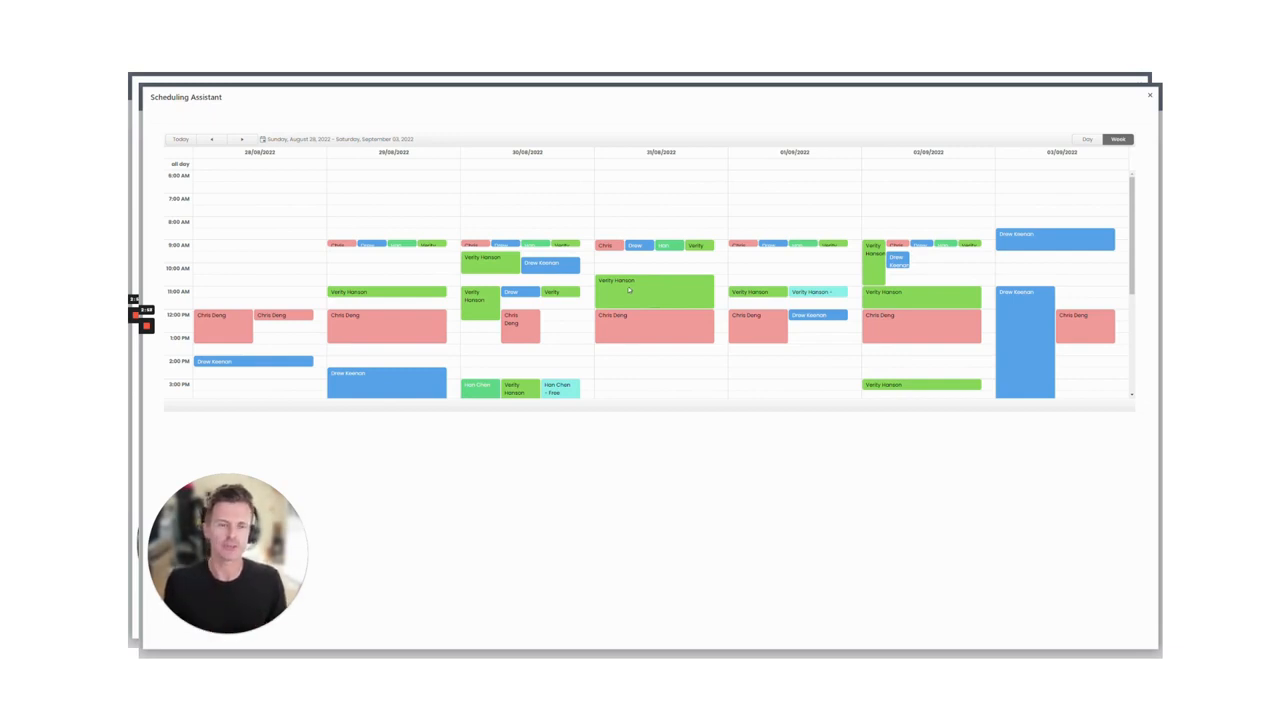
pyautogui.click(1149, 97)
# Set the training room to Cronulla Room and check the Scheduling Assistant calendar with the room chosen.
pyautogui.click(640, 308)
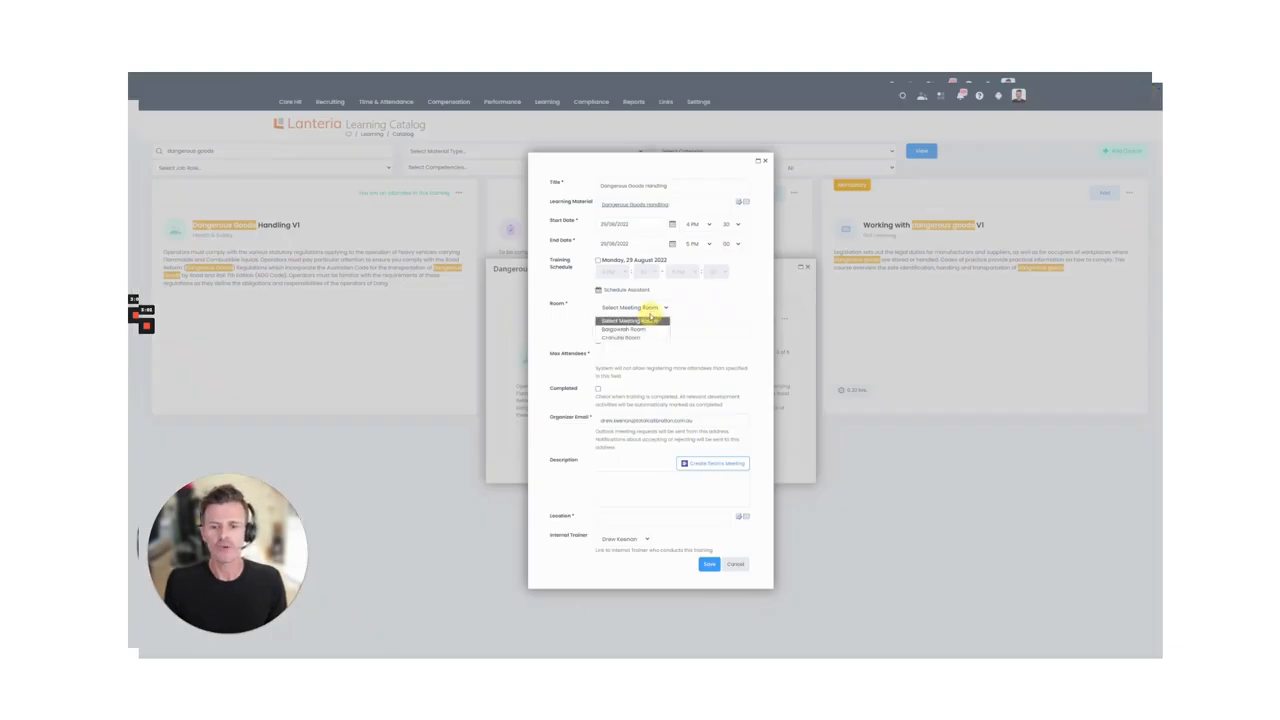
pyautogui.click(633, 339)
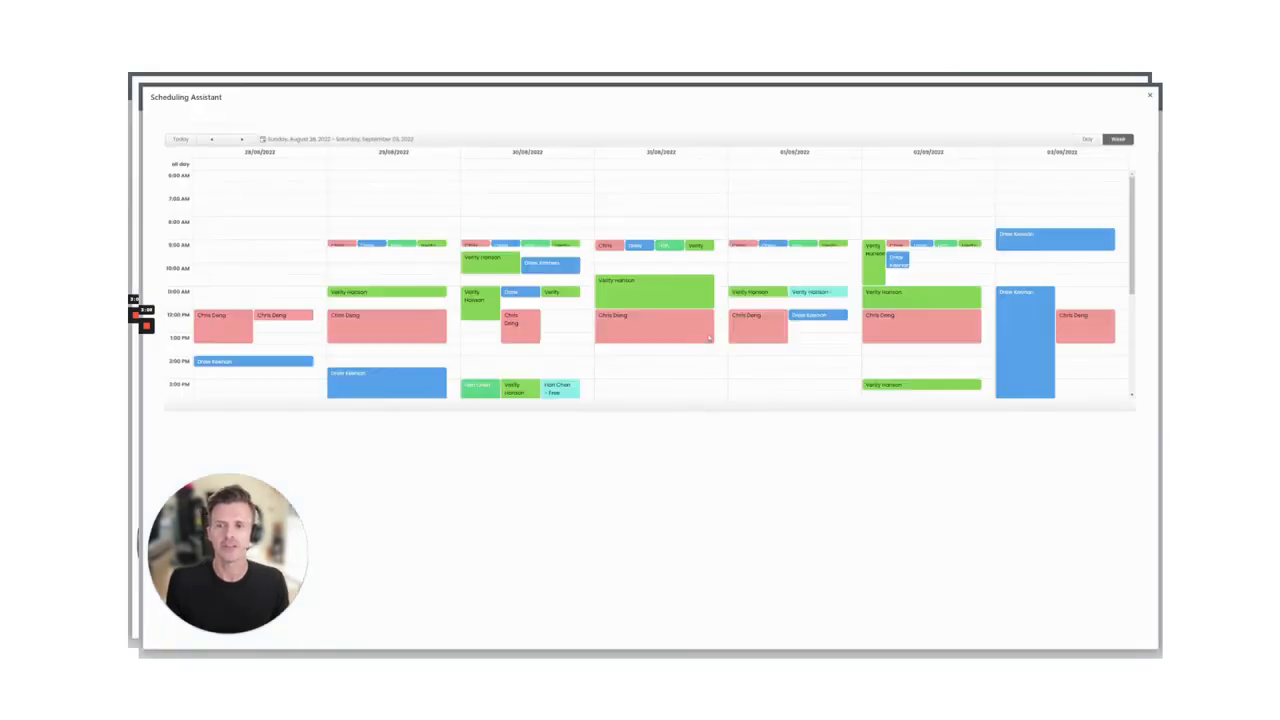
pyautogui.click(1150, 95)
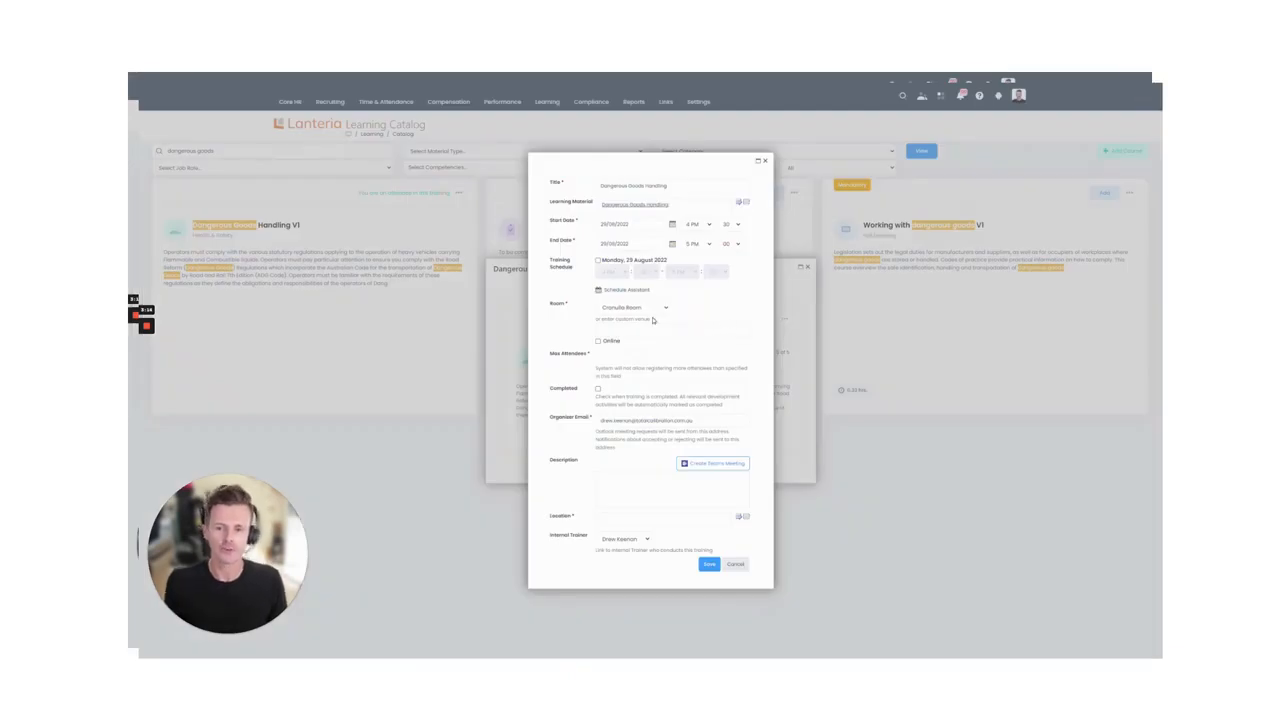
# Enter the maximum number of attendees and mark the training as online.
pyautogui.click(619, 357)
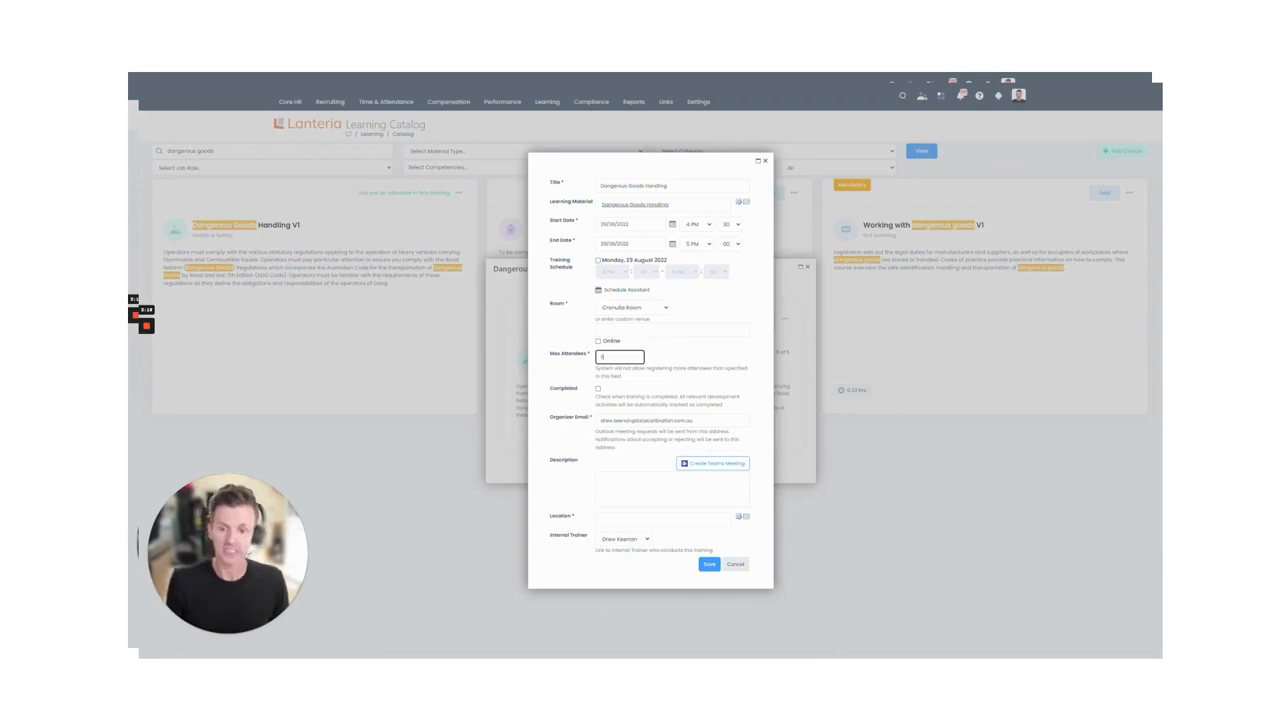
pyautogui.click(598, 341)
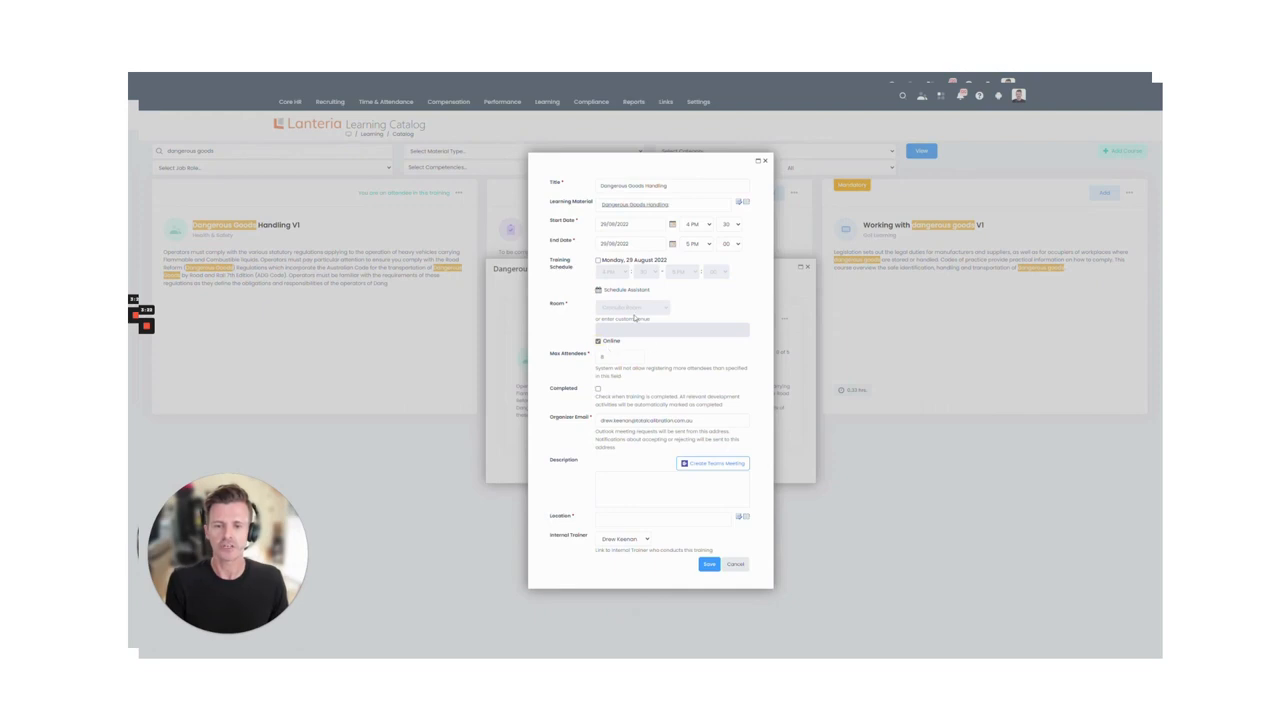
# Create a Teams meeting for the training, signing in to add the meeting details to the description.
pyautogui.click(708, 463)
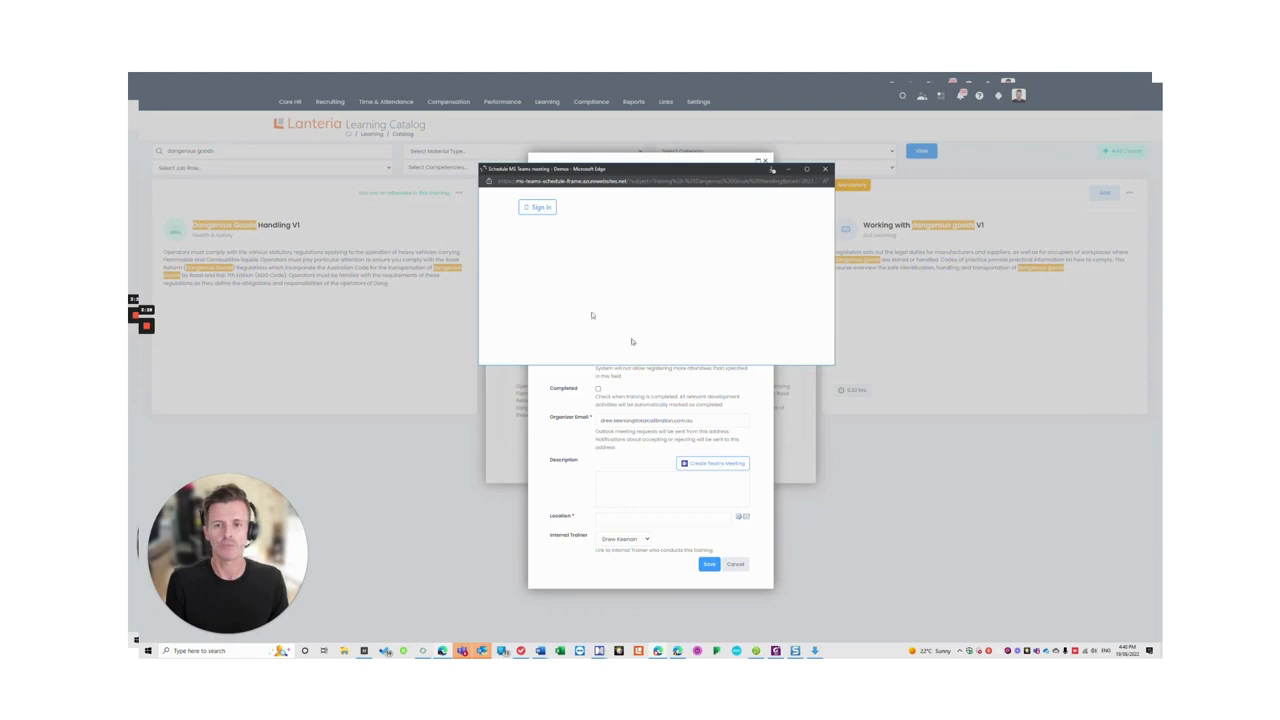
pyautogui.click(537, 207)
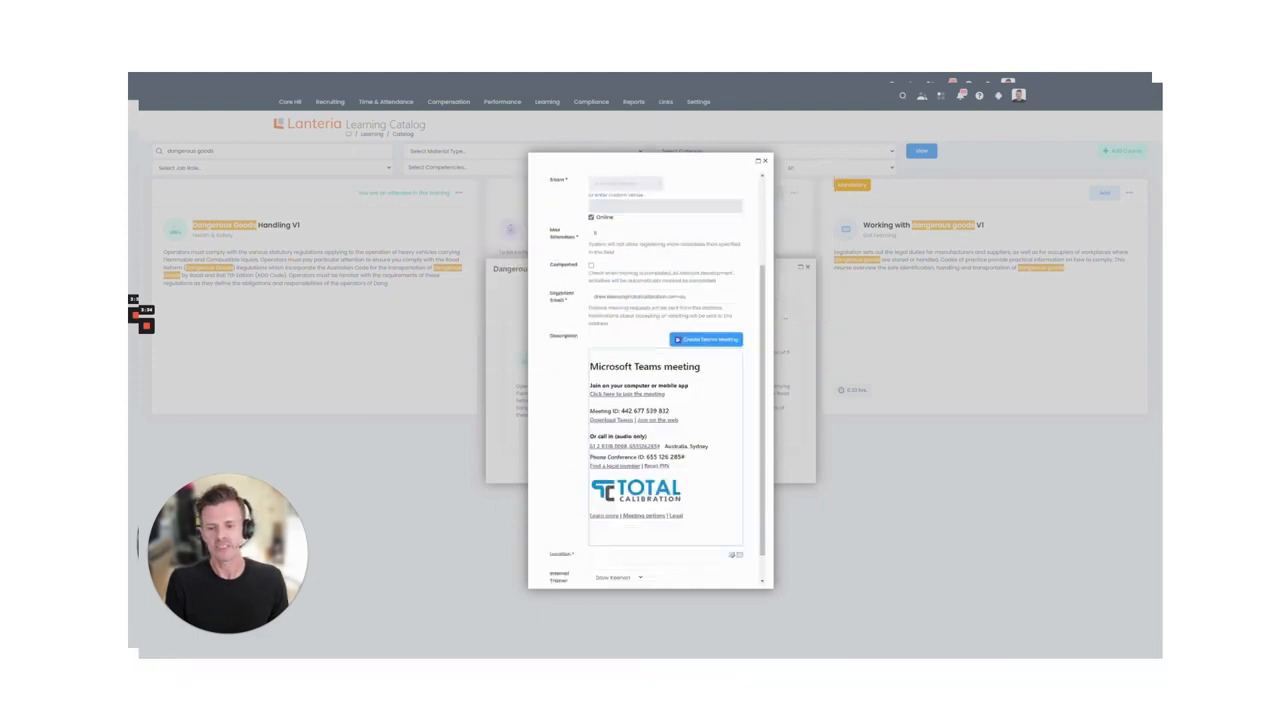
pyautogui.scroll(2, 655, 380)
pyautogui.scroll(-3, 655, 380)
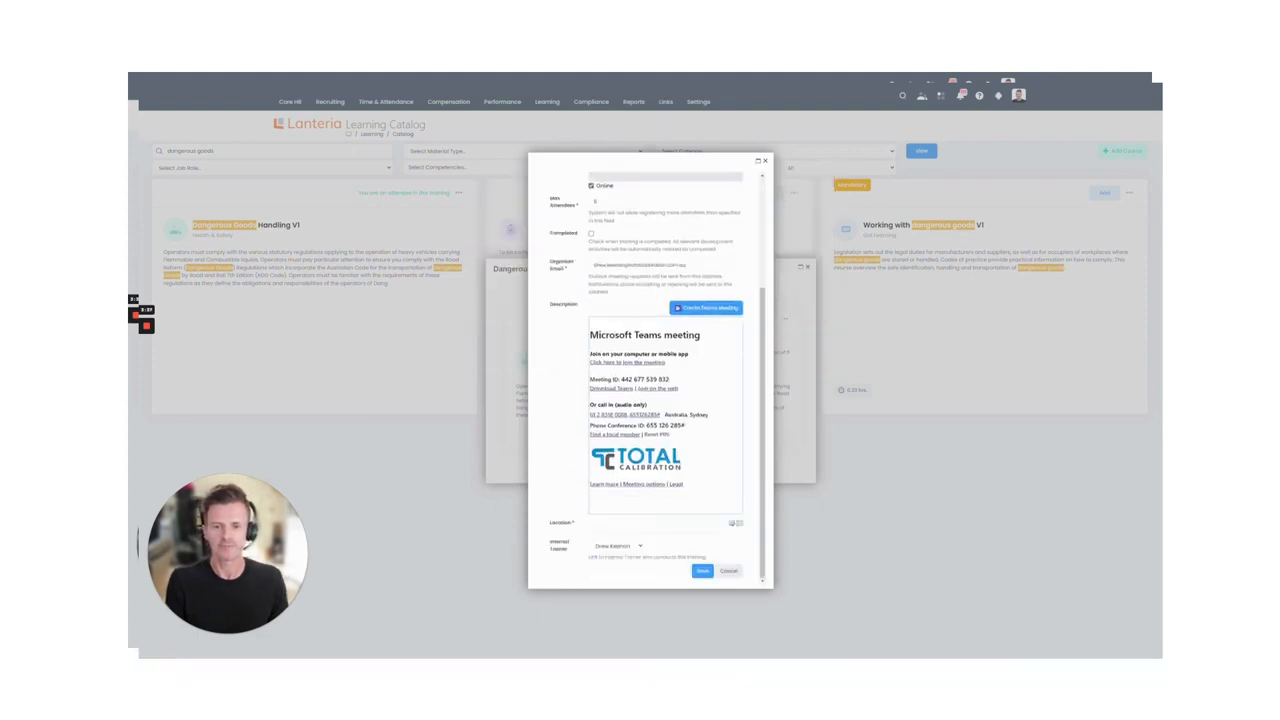
# Set the training location to Sydney and save the scheduled training.
pyautogui.click(630, 526)
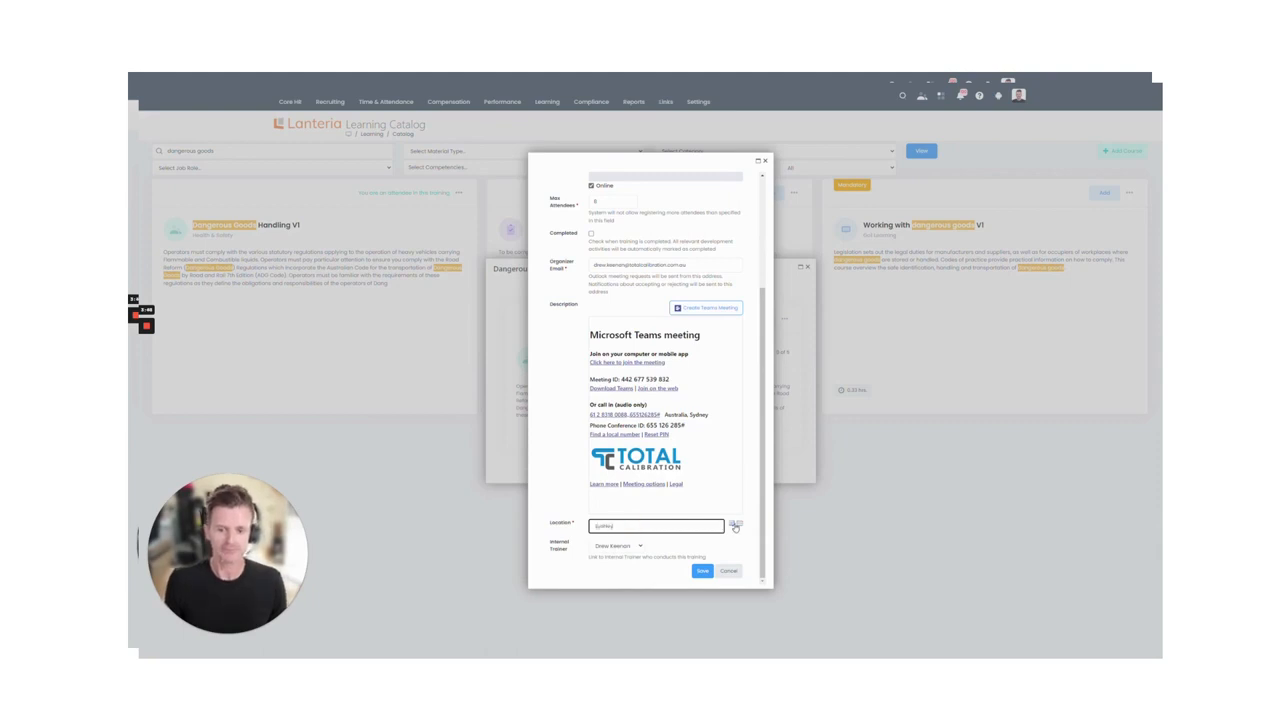
pyautogui.click(735, 526)
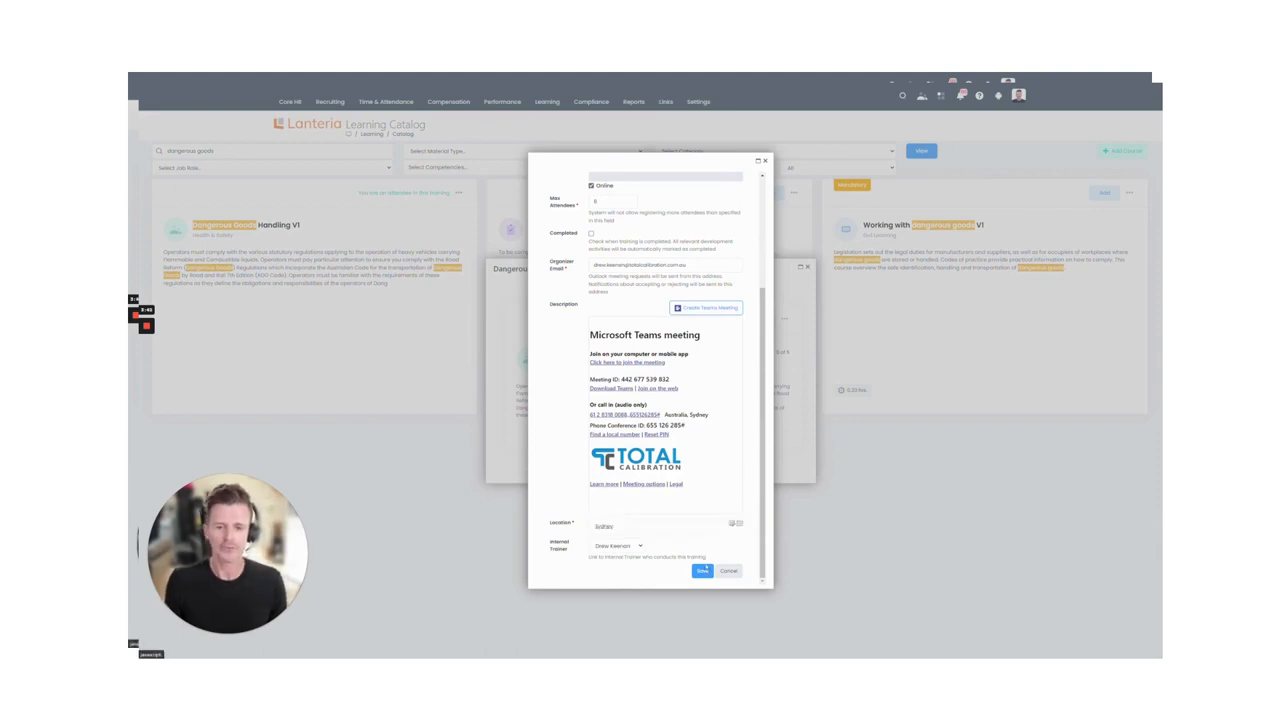
pyautogui.click(702, 570)
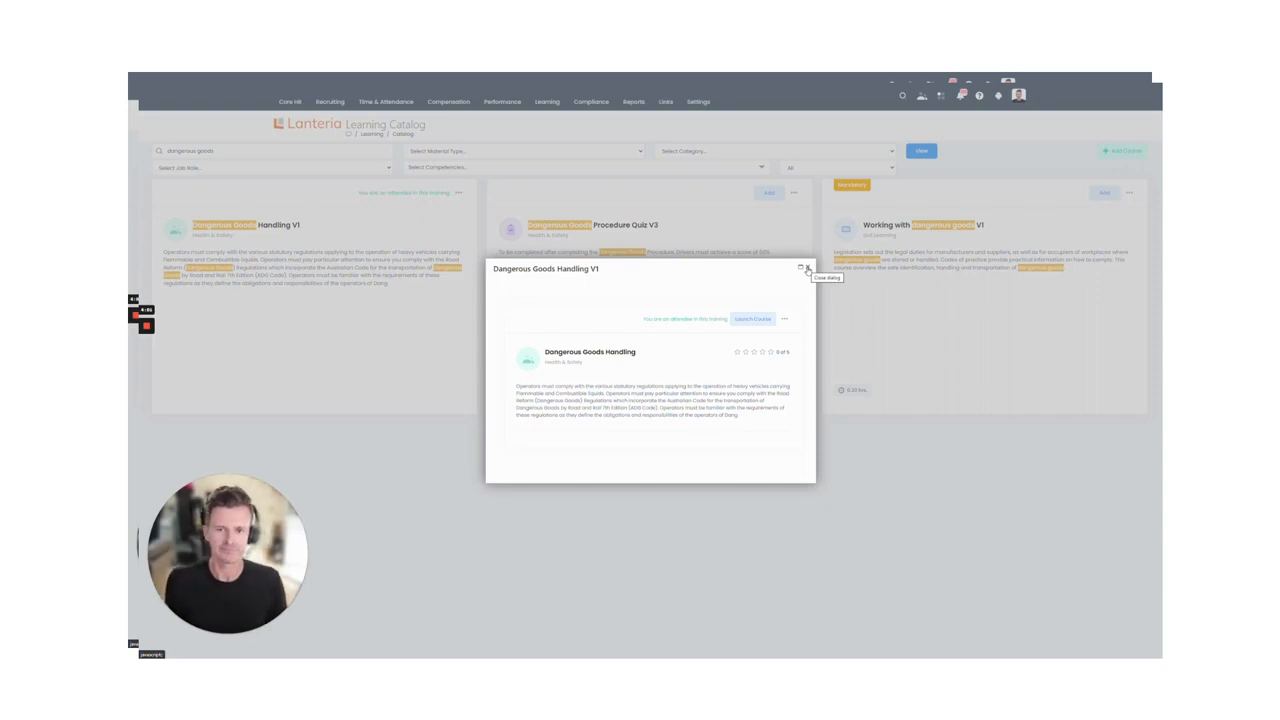
# Close the Dangerous Goods Handling V1 course window and open the Training Calendar.
pyautogui.click(786, 318)
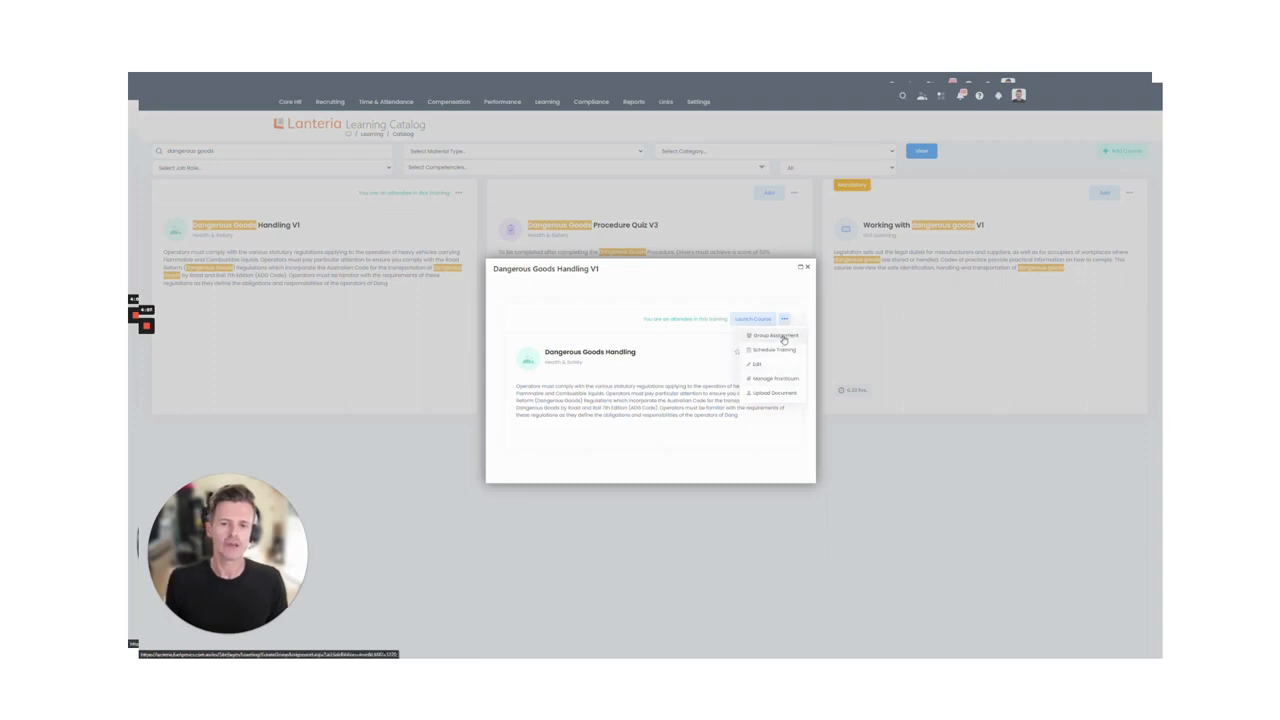
pyautogui.click(807, 267)
pyautogui.moveTo(555, 102)
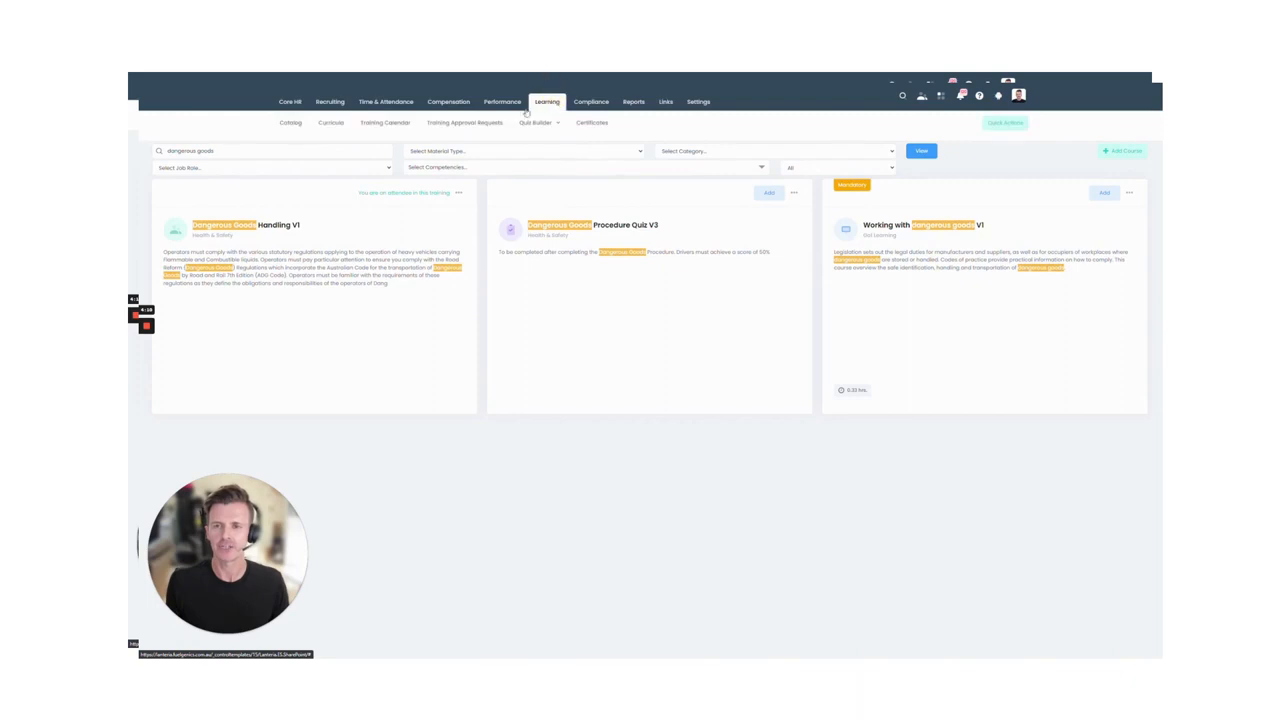
pyautogui.click(385, 123)
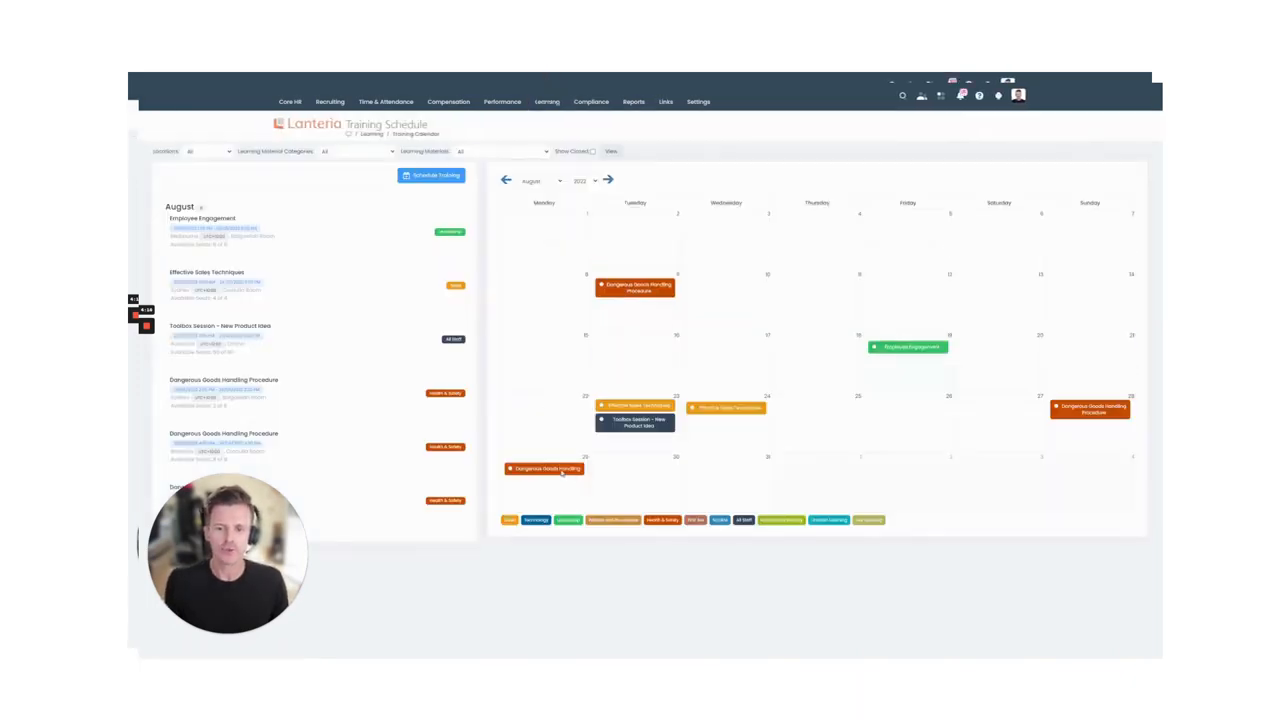
# Open attendee management for the Dangerous Goods Handling training on Monday, 29 August 2022.
pyautogui.moveTo(561, 475)
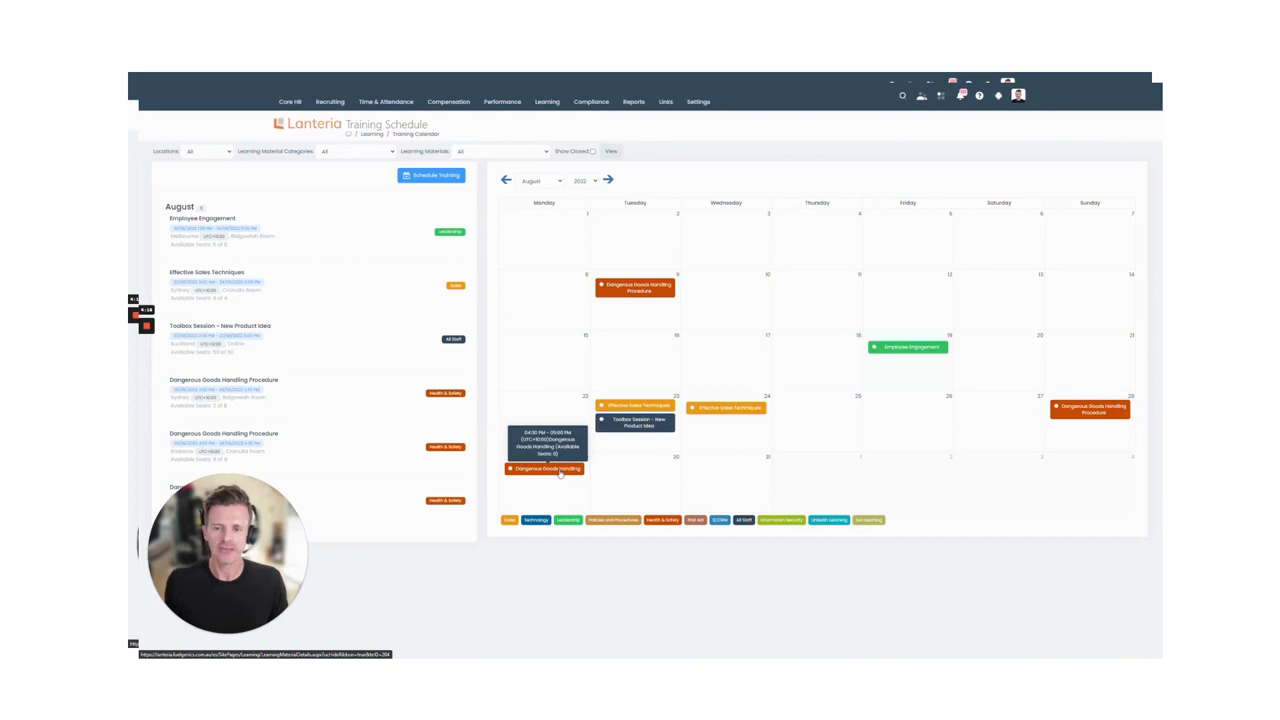
pyautogui.click(545, 470)
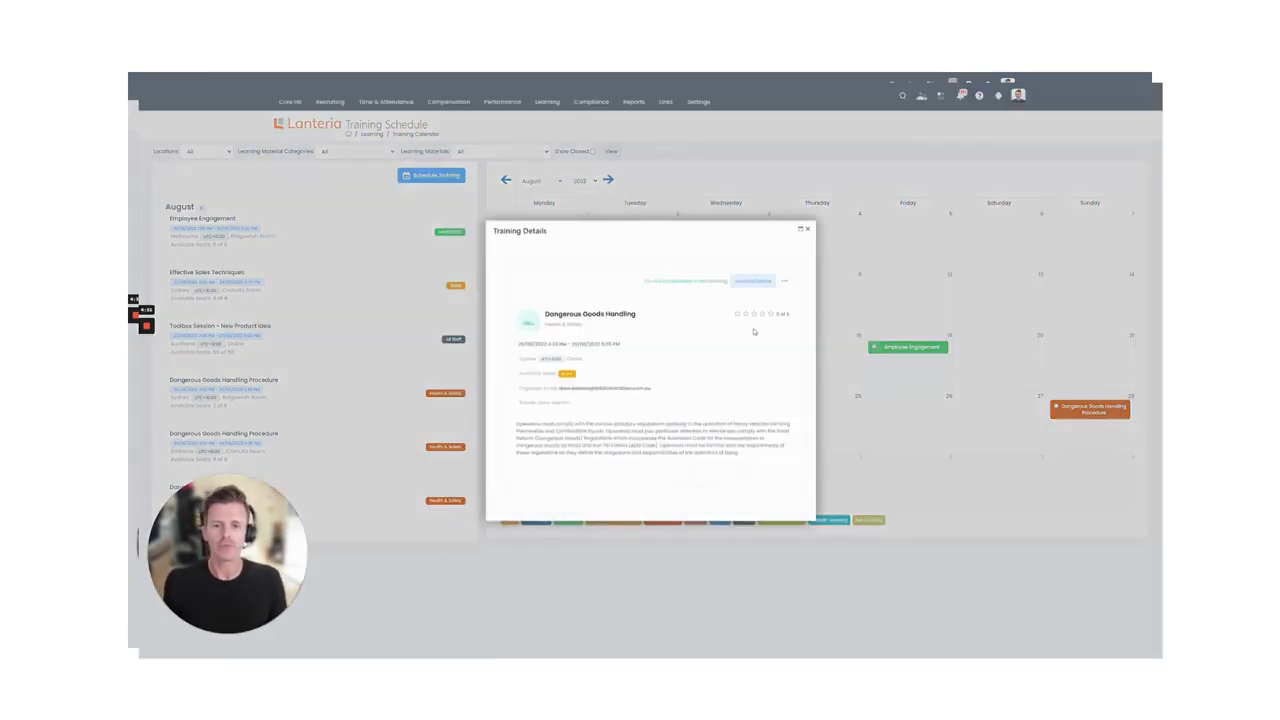
pyautogui.click(785, 281)
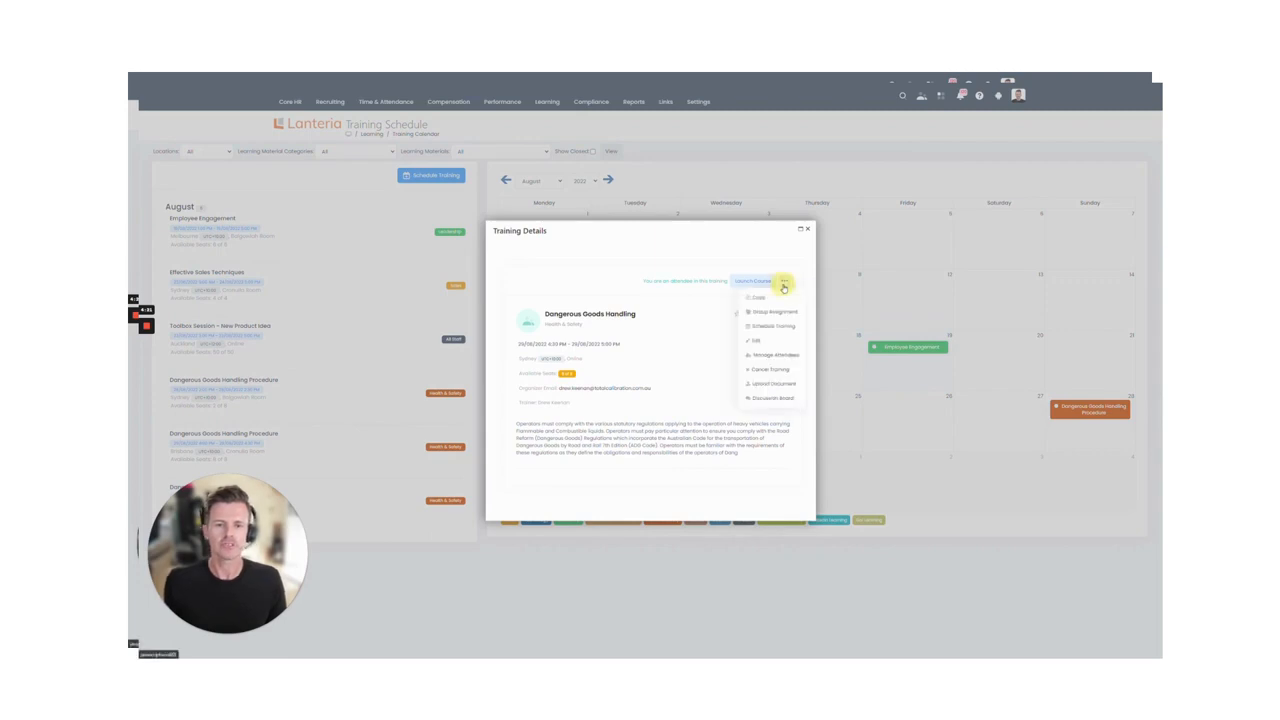
pyautogui.click(784, 357)
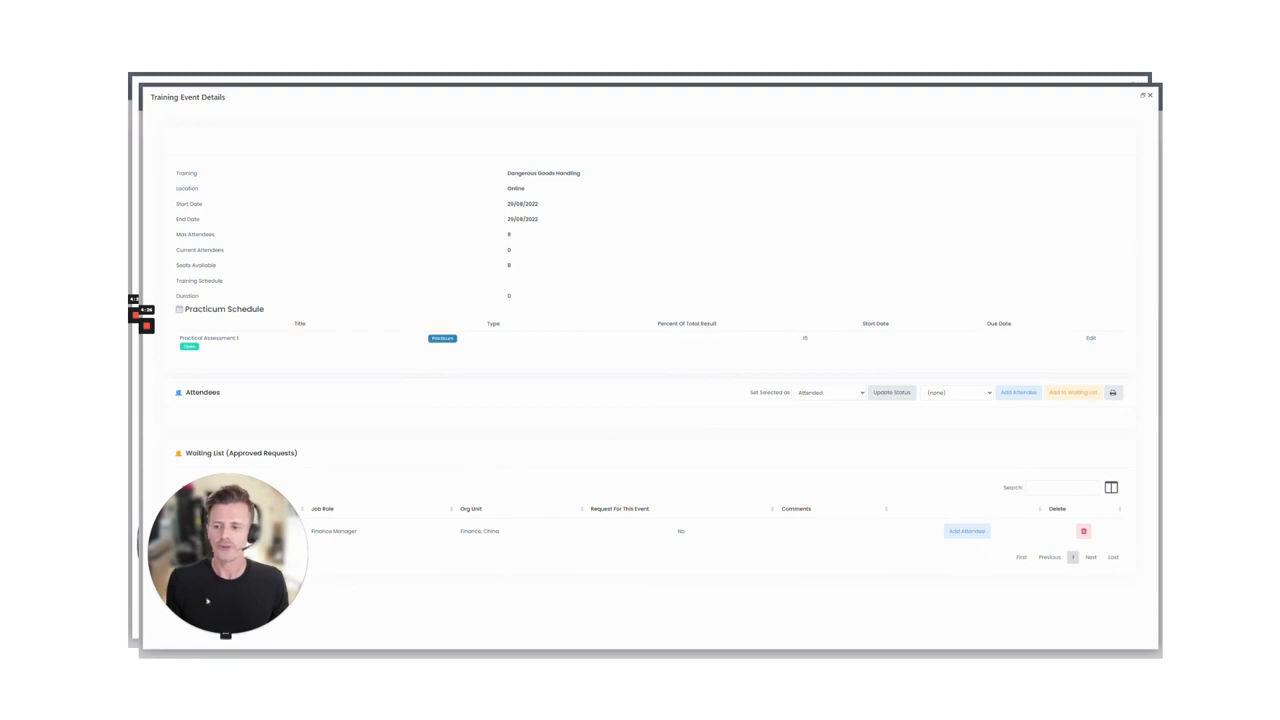
# Add the waiting-listed Finance Manager, the Accounts Receivable Officer and the Learning and Development Coordinator as attendees.
pyautogui.click(210, 634)
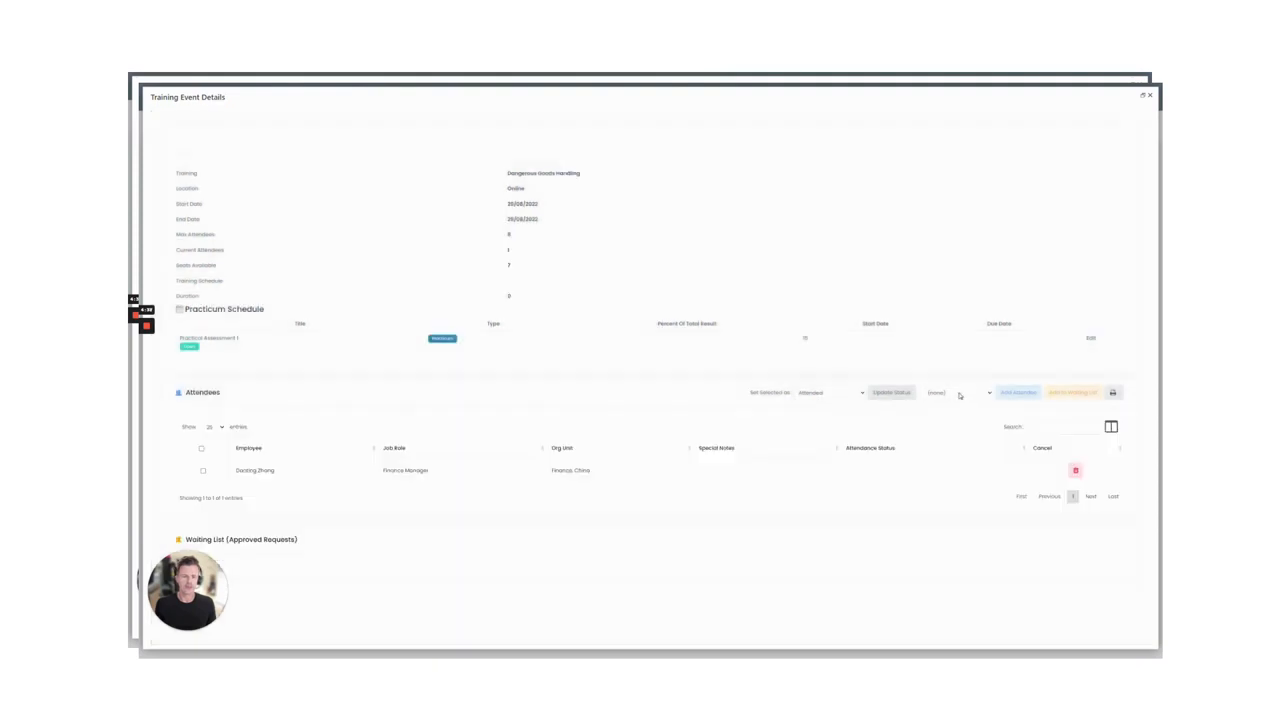
pyautogui.click(958, 393)
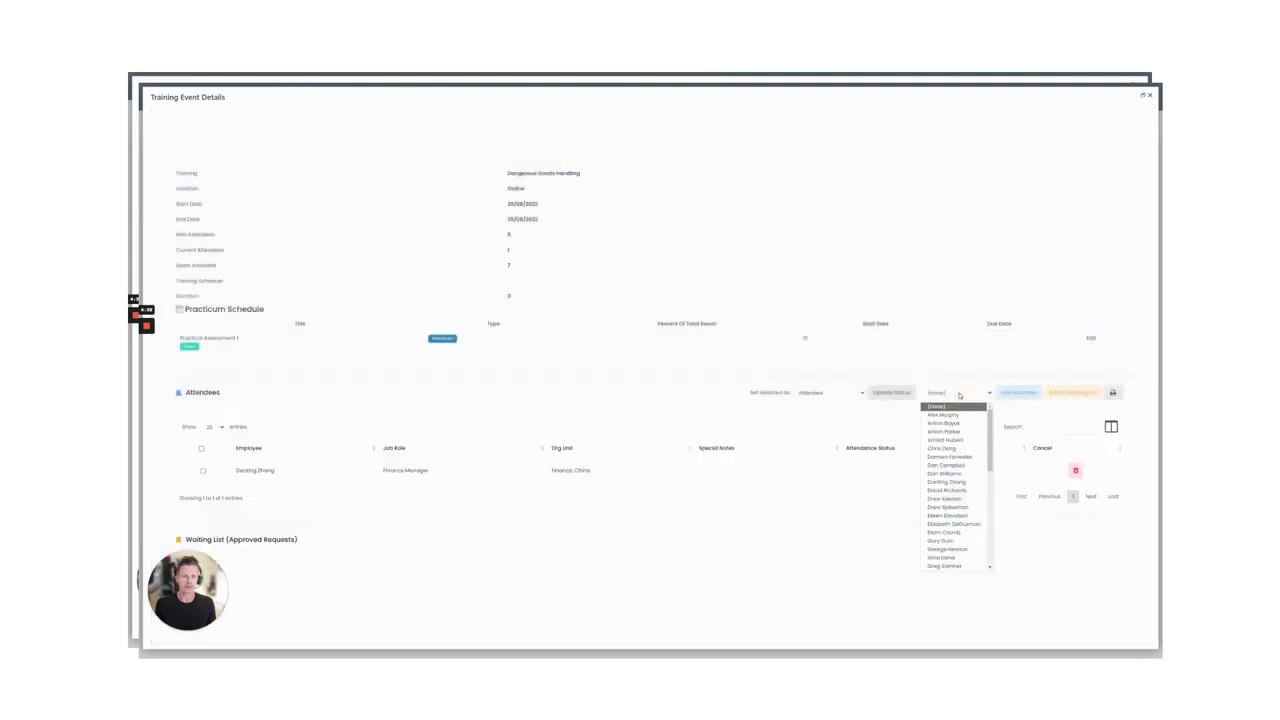
pyautogui.click(956, 423)
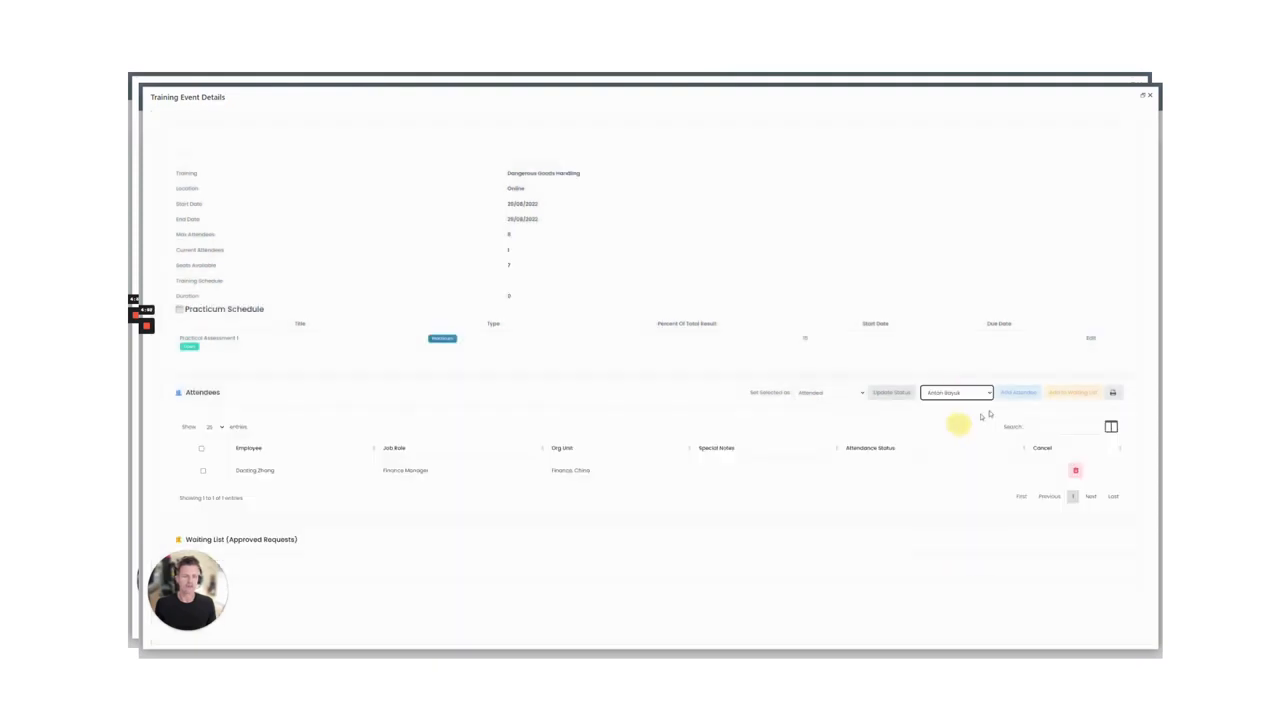
pyautogui.click(1019, 393)
pyautogui.click(960, 393)
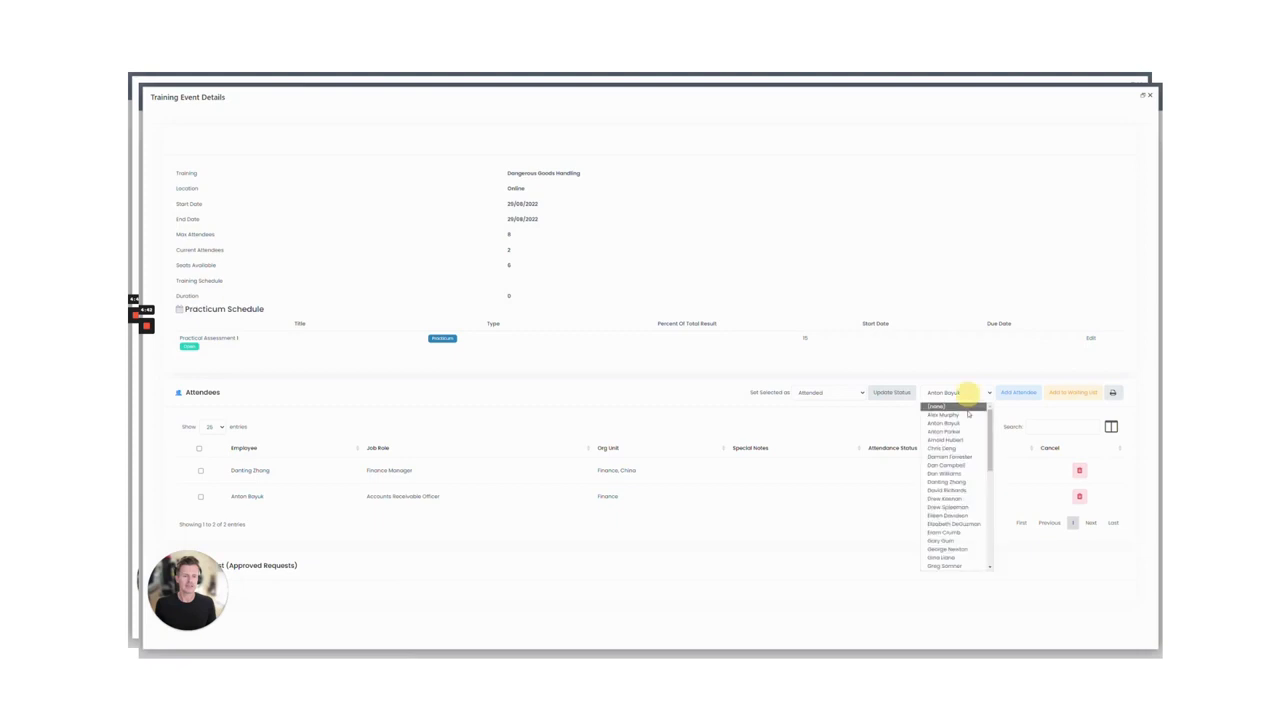
pyautogui.click(955, 548)
pyautogui.click(1017, 393)
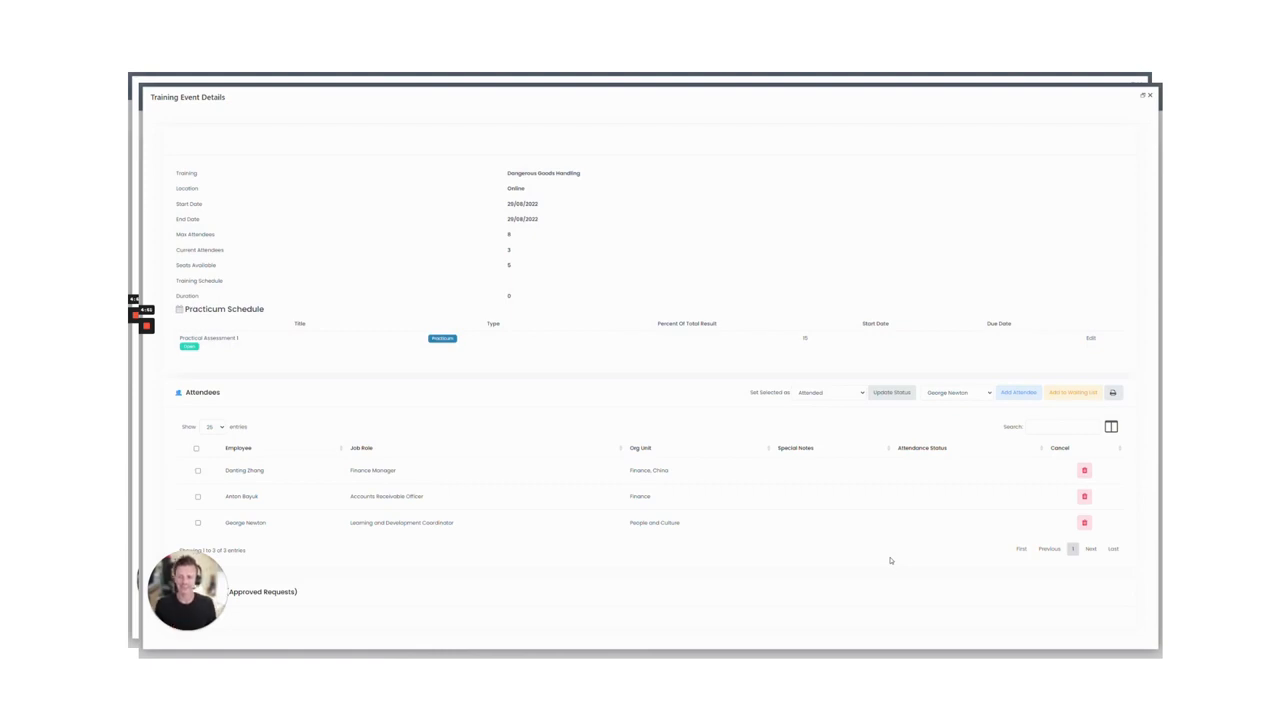
# Remove the Learning and Development Coordinator from the attendees and place that employee on the waiting list.
pyautogui.click(197, 449)
pyautogui.click(507, 265)
pyautogui.click(508, 240)
pyautogui.click(508, 250)
pyautogui.click(1083, 524)
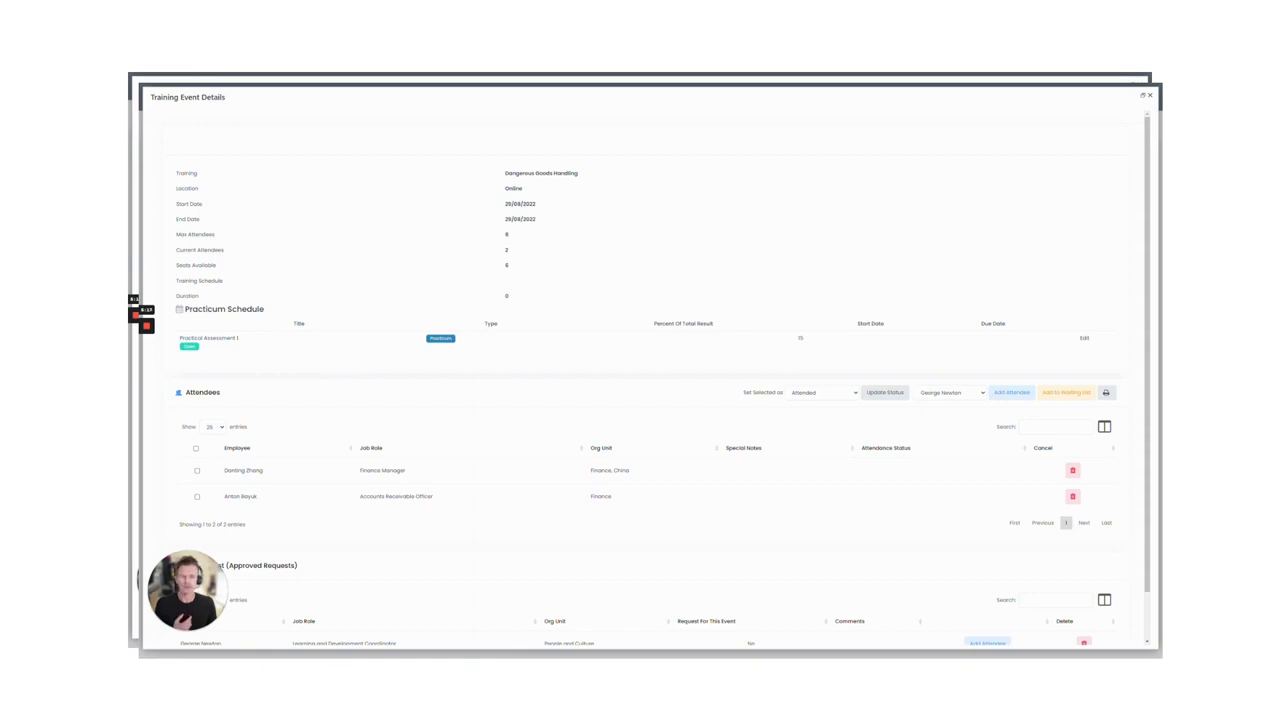
# Review the print preview of the training's attendee list and leave it without printing.
pyautogui.click(1106, 394)
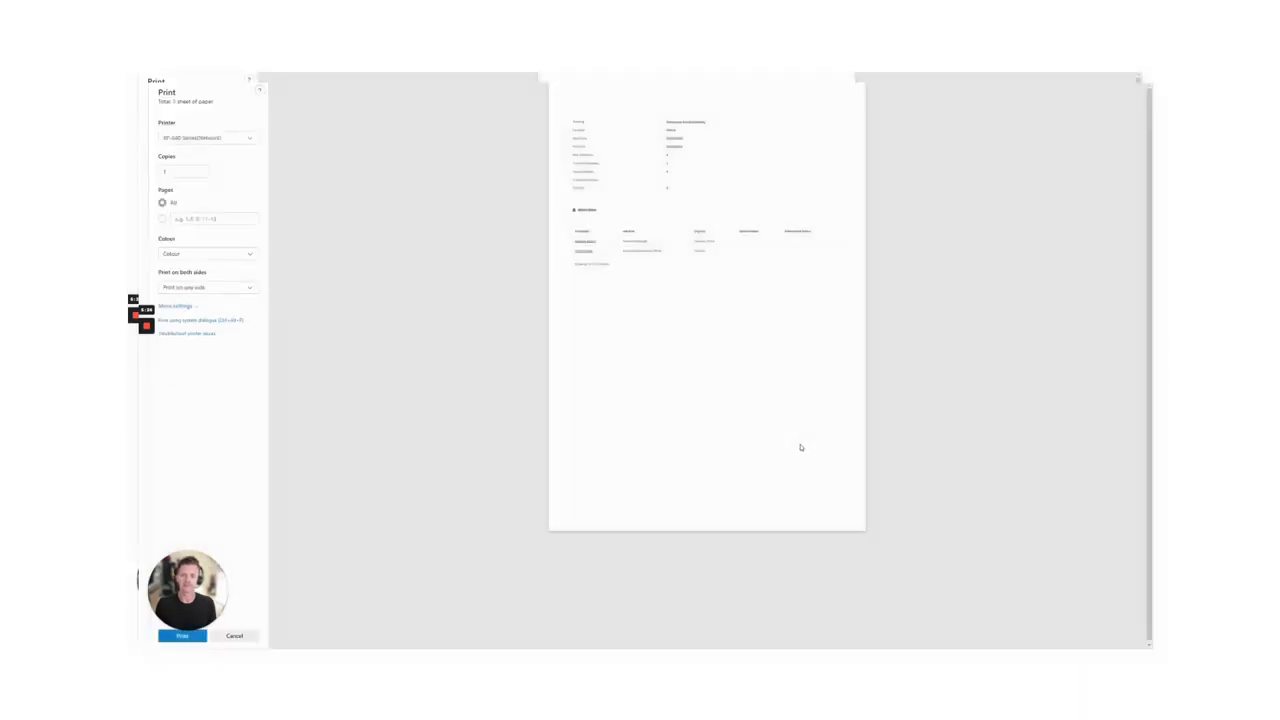
pyautogui.scroll(3, 786, 433)
pyautogui.scroll(1, 786, 433)
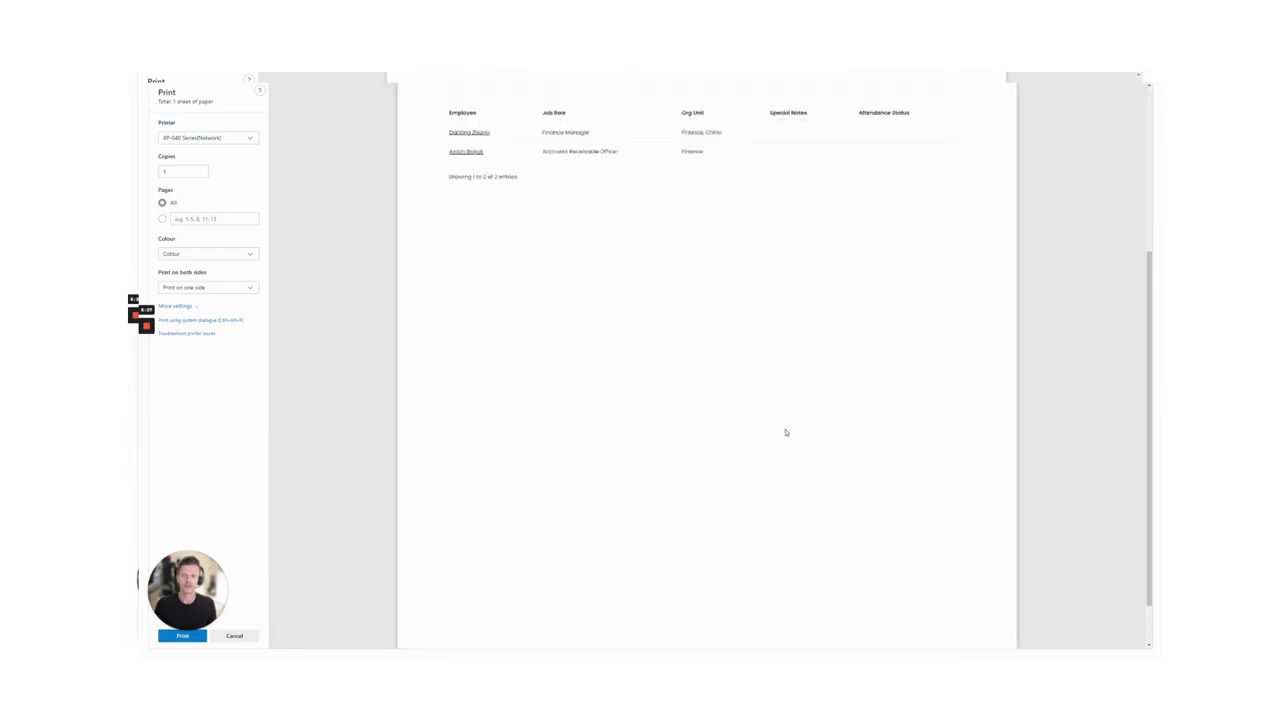
pyautogui.scroll(3, 785, 433)
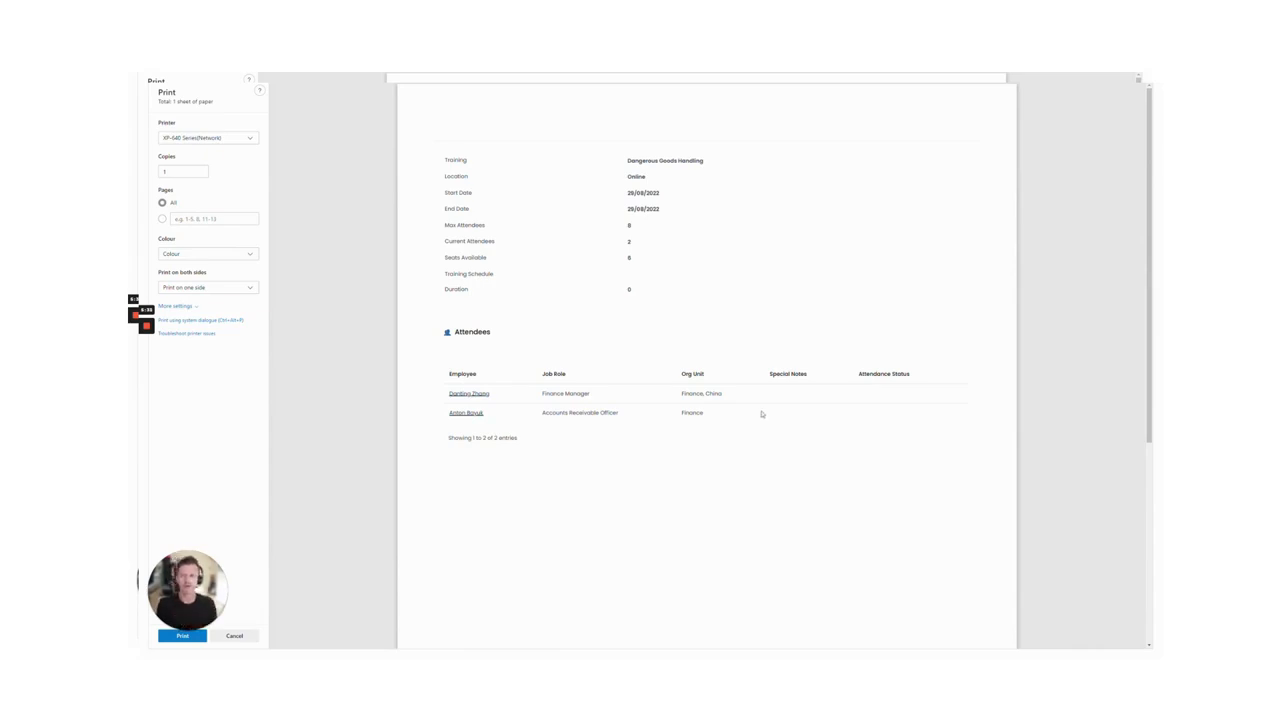
pyautogui.press('Escape')
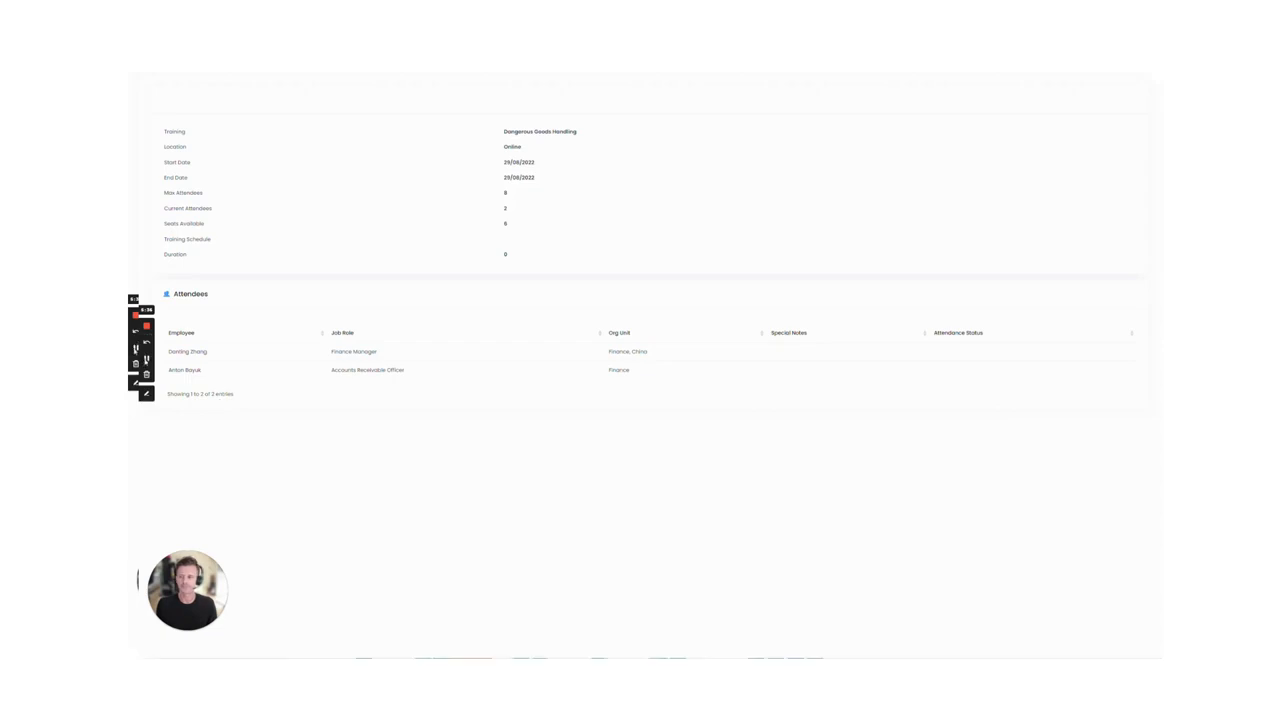
pyautogui.click(147, 358)
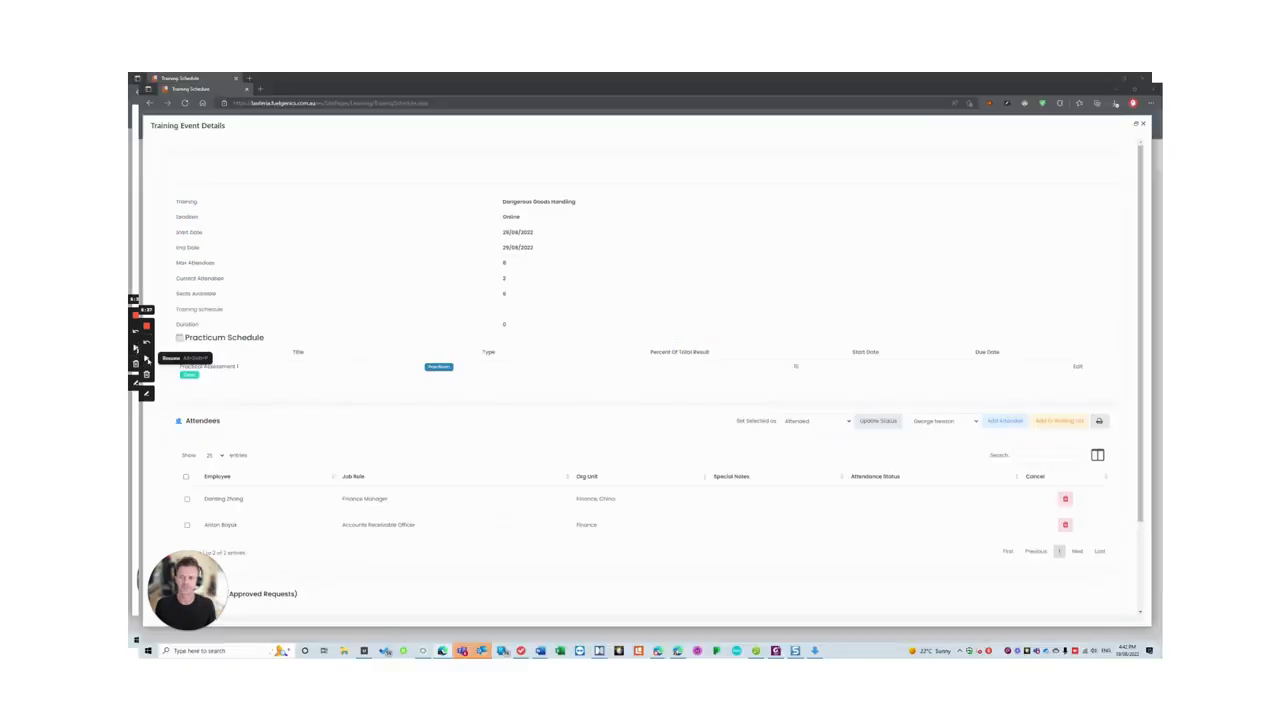
pyautogui.click(147, 358)
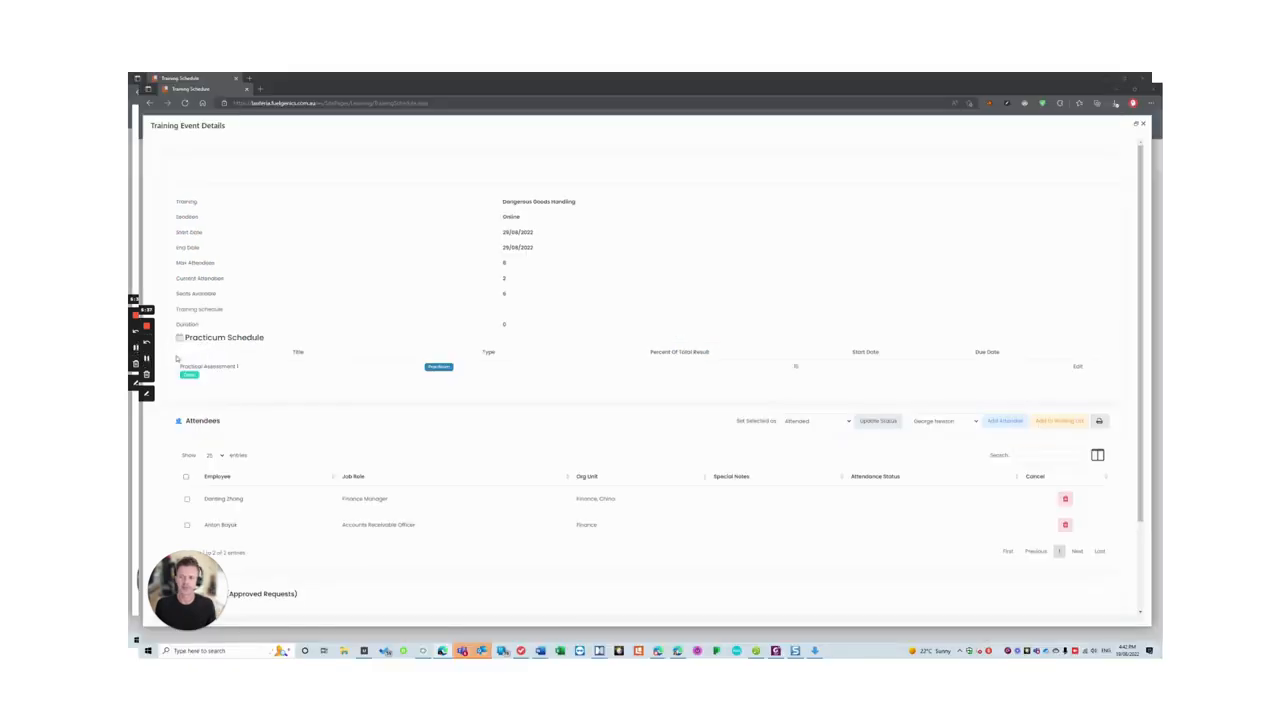
# Close the training event and its details, and change the user role to Manager.
pyautogui.click(1143, 124)
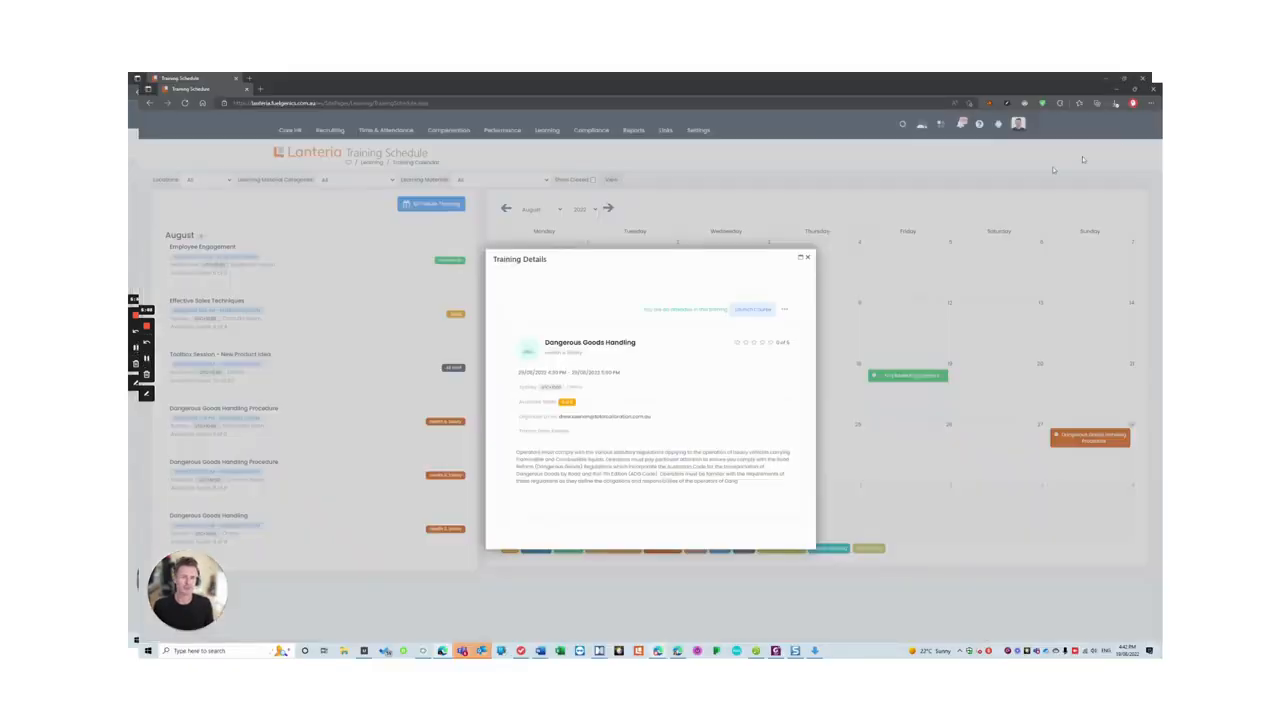
pyautogui.click(807, 257)
pyautogui.click(922, 124)
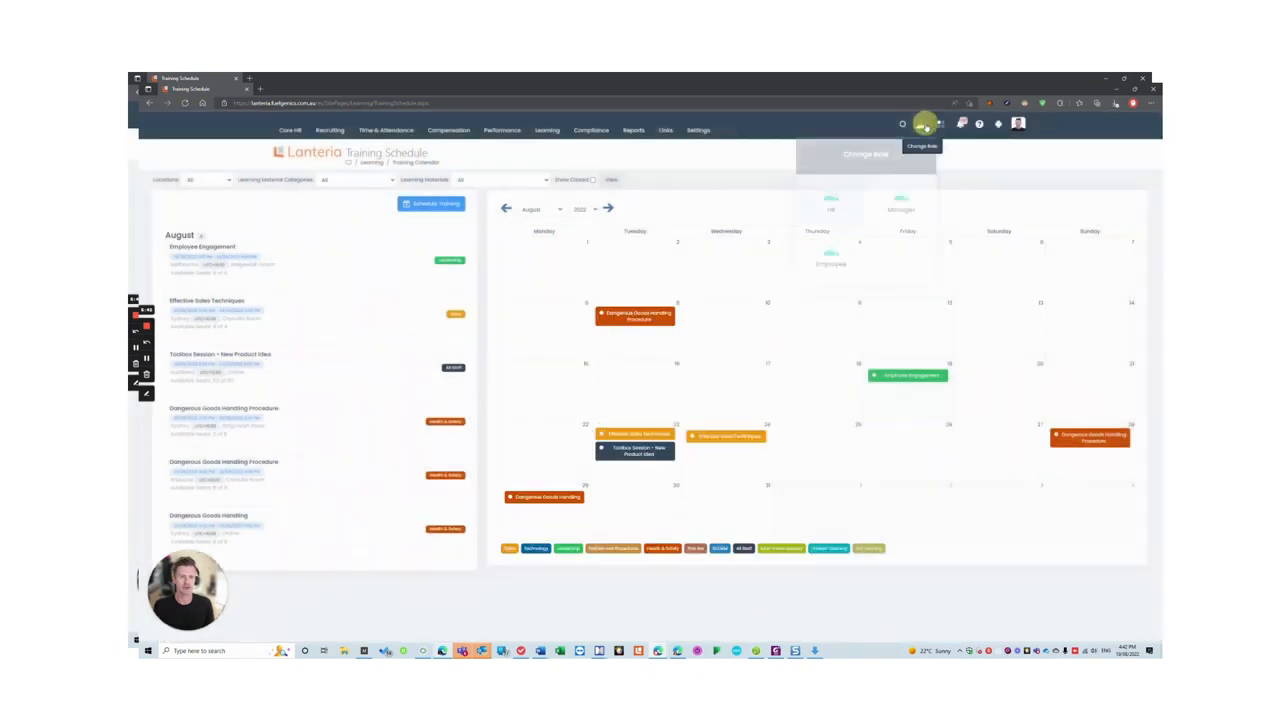
pyautogui.click(903, 204)
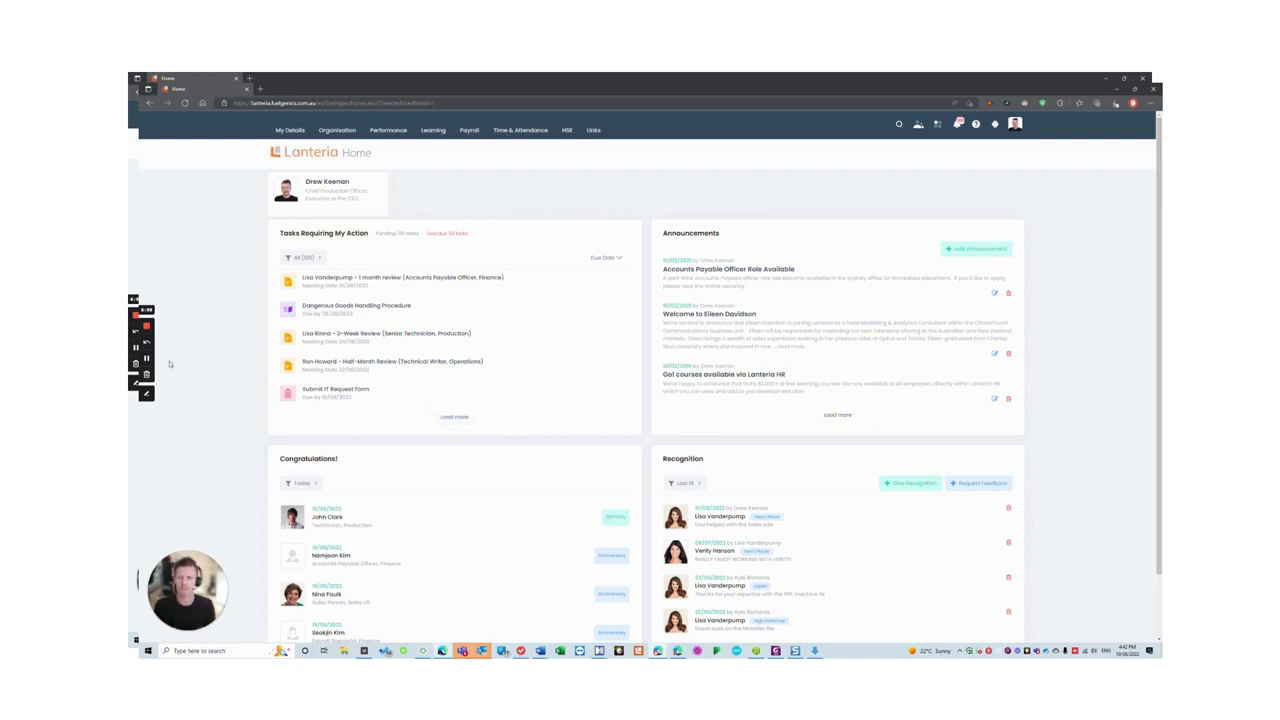
# View the Learning Catalog in the new role and open the Development Plan.
pyautogui.moveTo(440, 133)
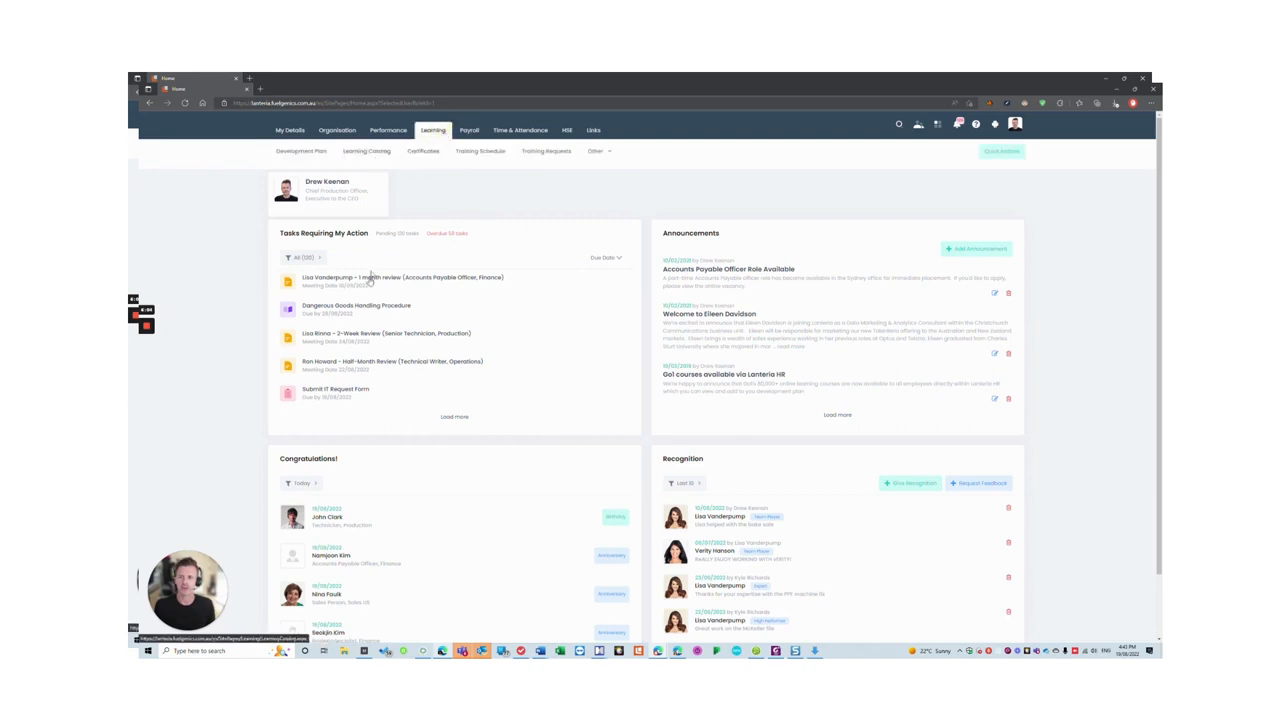
pyautogui.click(380, 153)
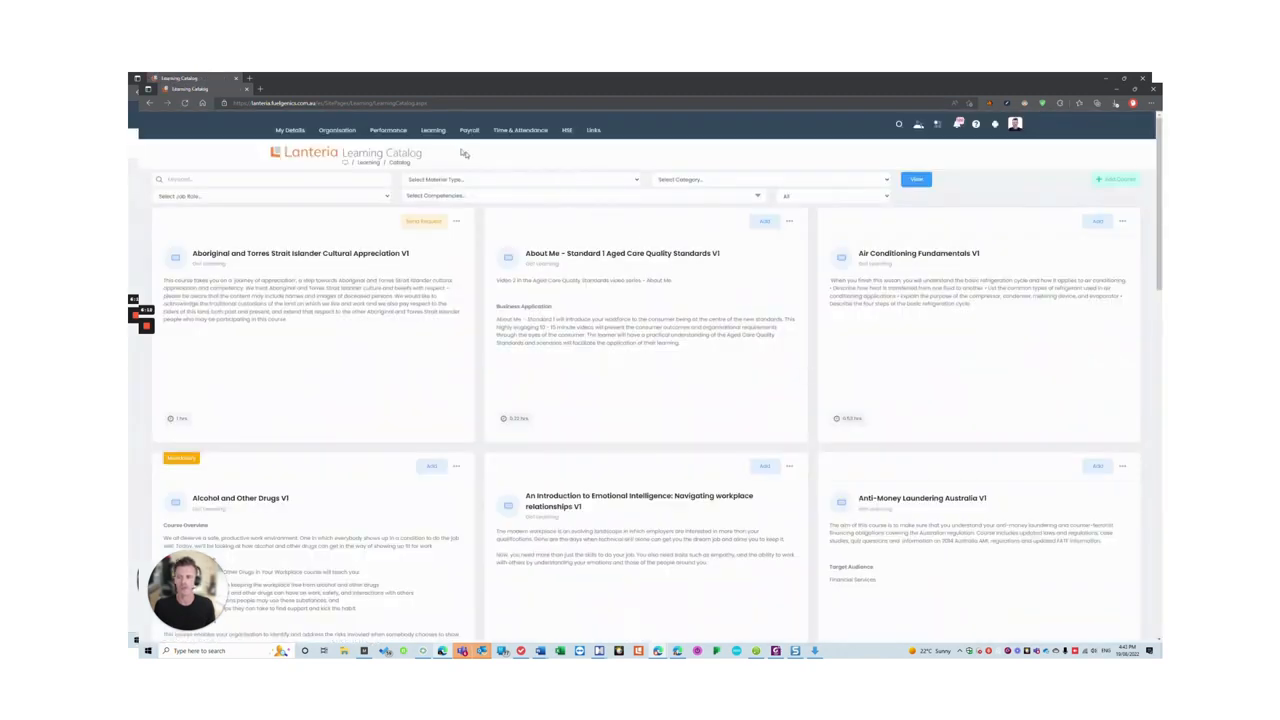
pyautogui.moveTo(436, 132)
pyautogui.click(327, 154)
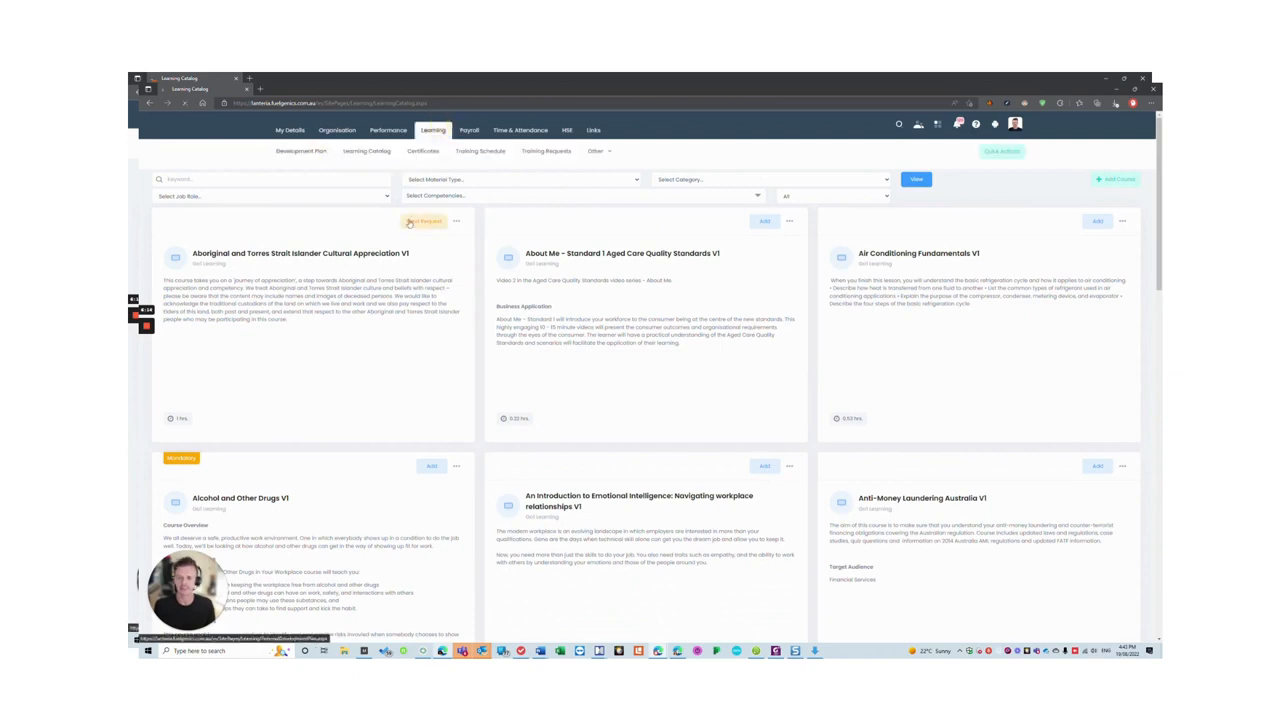